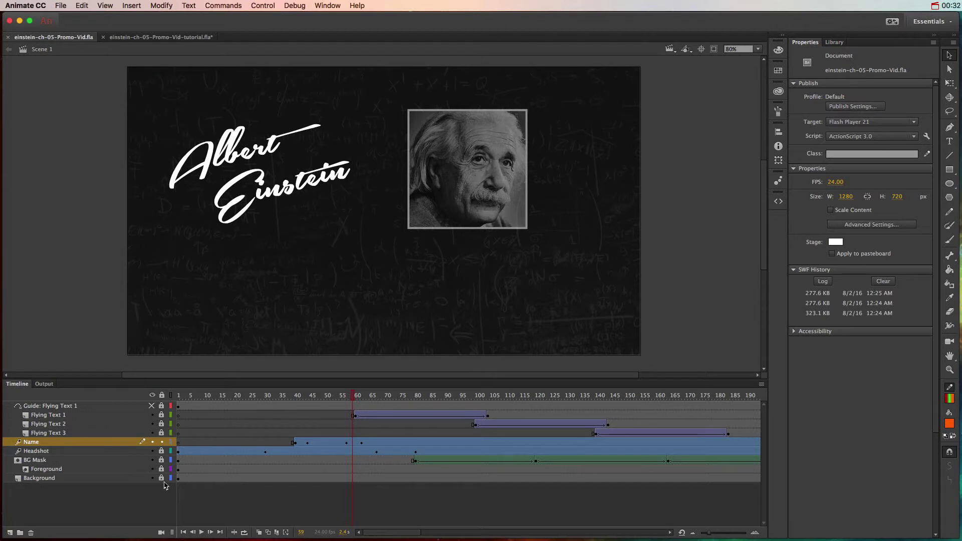
- Hide the Flying Text 1–3, Name and Headshot layers and select the mask, foreground and background layers in turn at frame 1
left_click_drag(152, 415, 153, 451)
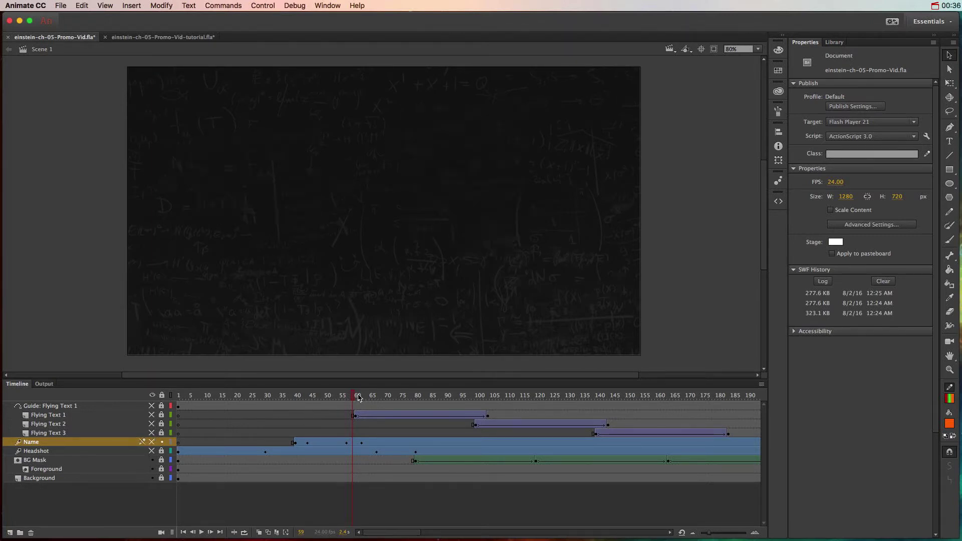
left_click_drag(358, 398, 177, 399)
left_click(56, 461)
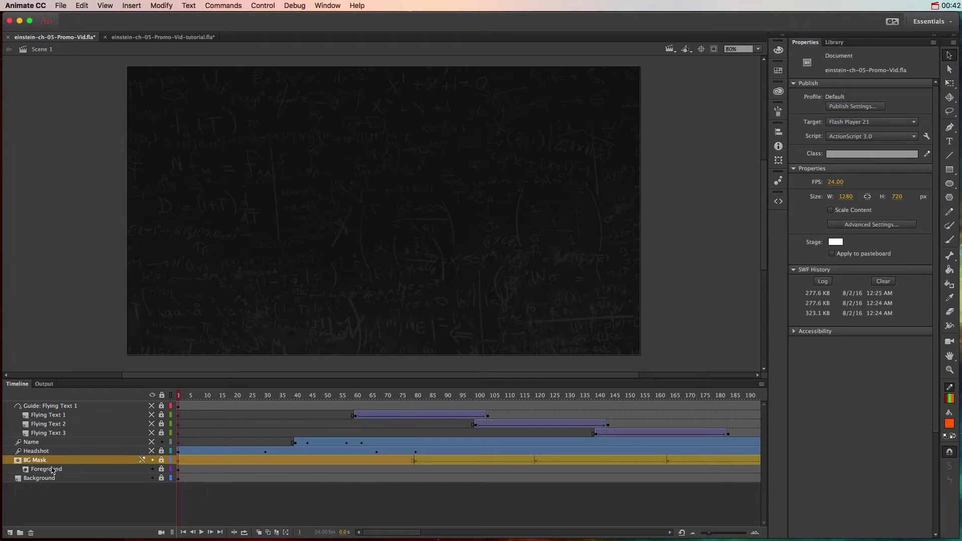
left_click(50, 471)
left_click(48, 479)
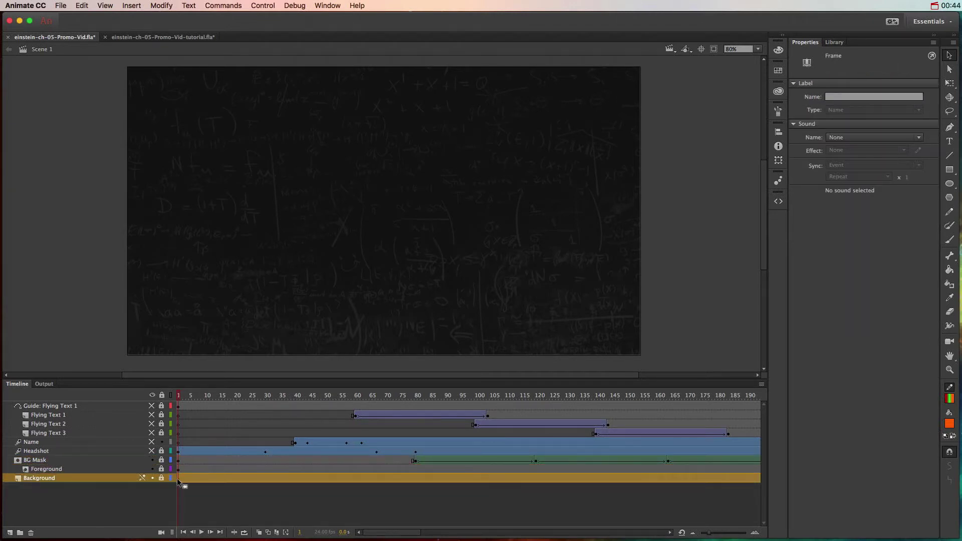
- Unlock the BG Mask, Foreground and Background layers and inspect the orange mask shape above the stage
left_click_drag(161, 460, 161, 478)
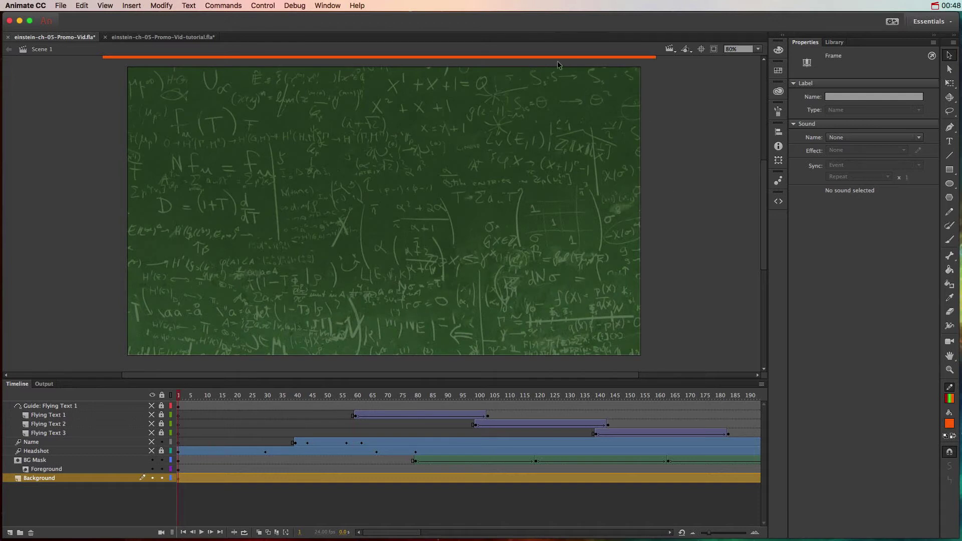
scroll(759, 181, "up", 5)
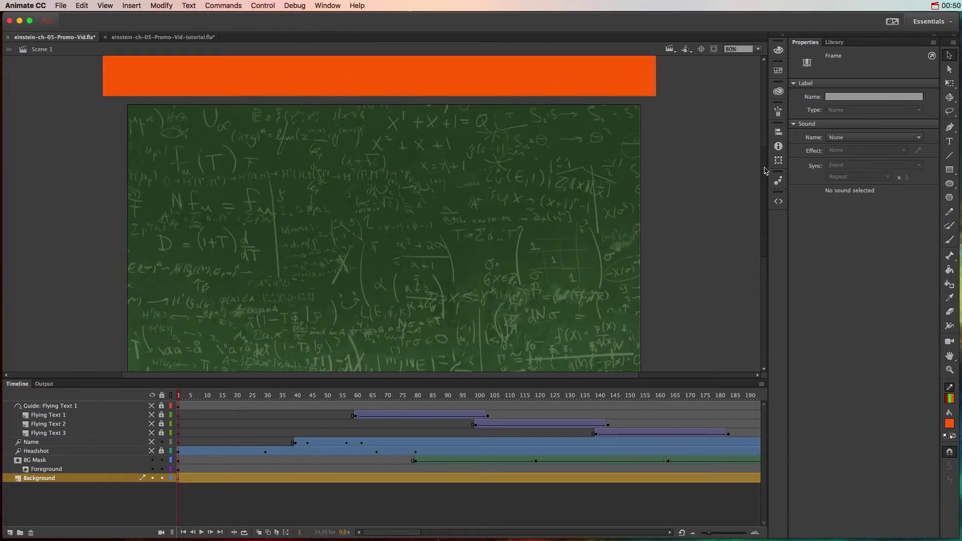
scroll(764, 182, "down", 4)
scroll(764, 182, "down", 1)
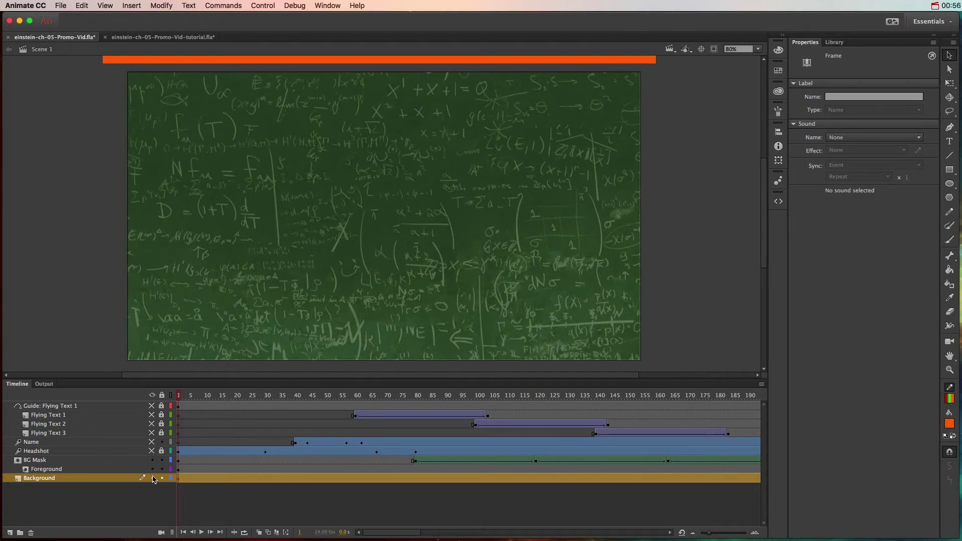
- Toggle the visibility of the BG Mask, Foreground and Background layers to compare the black and green blackboards
left_click_drag(151, 460, 152, 469)
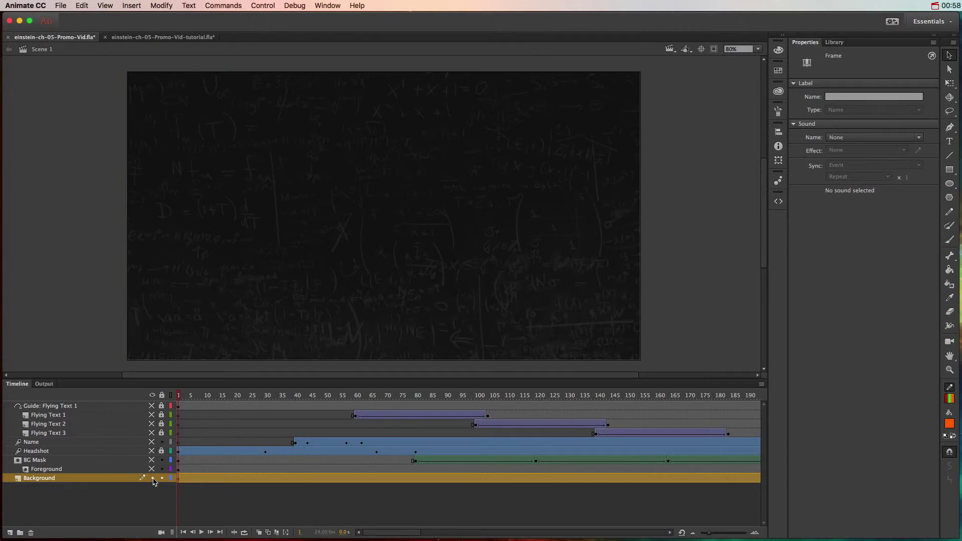
left_click(152, 478)
left_click(152, 478)
left_click(154, 474)
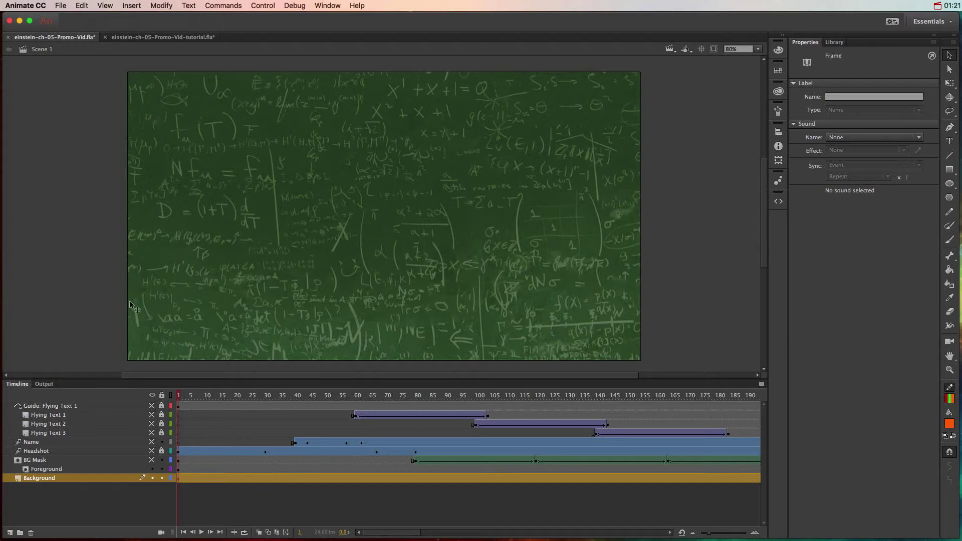
left_click(152, 460)
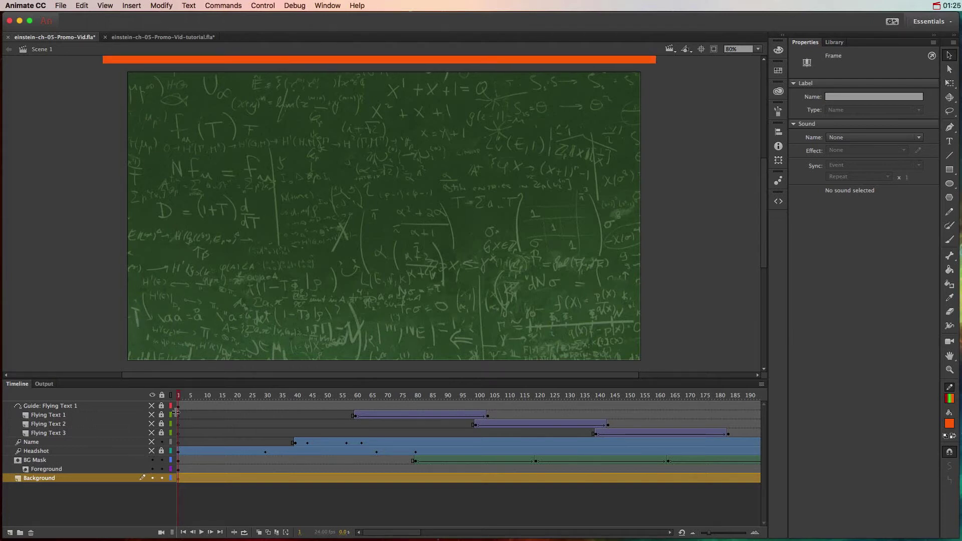
- Scrub the timeline forward to frame 243 to examine how the orange mask bar moves over the green blackboard
left_click(268, 397)
left_click_drag(286, 401, 384, 401)
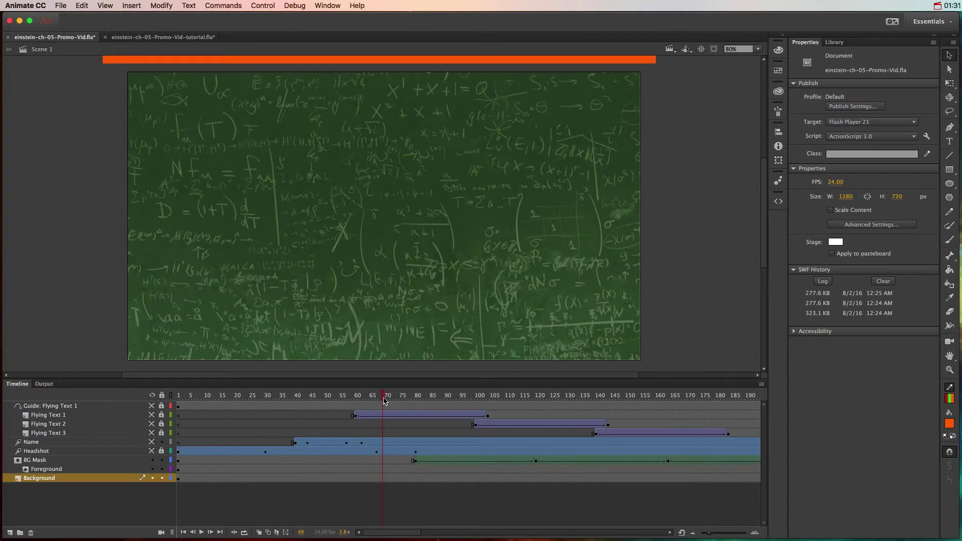
left_click_drag(385, 400, 675, 399)
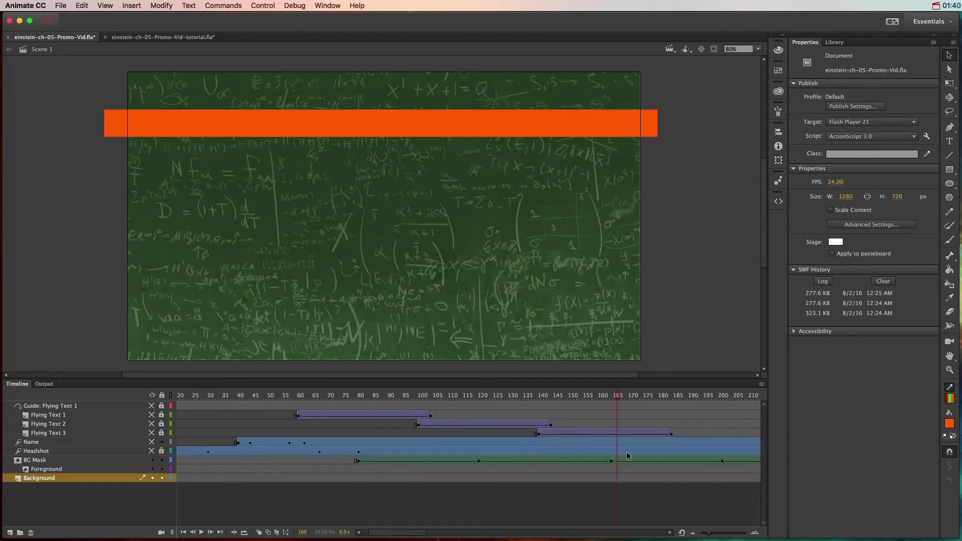
scroll(626, 452, "right", 5)
left_click_drag(445, 402, 681, 405)
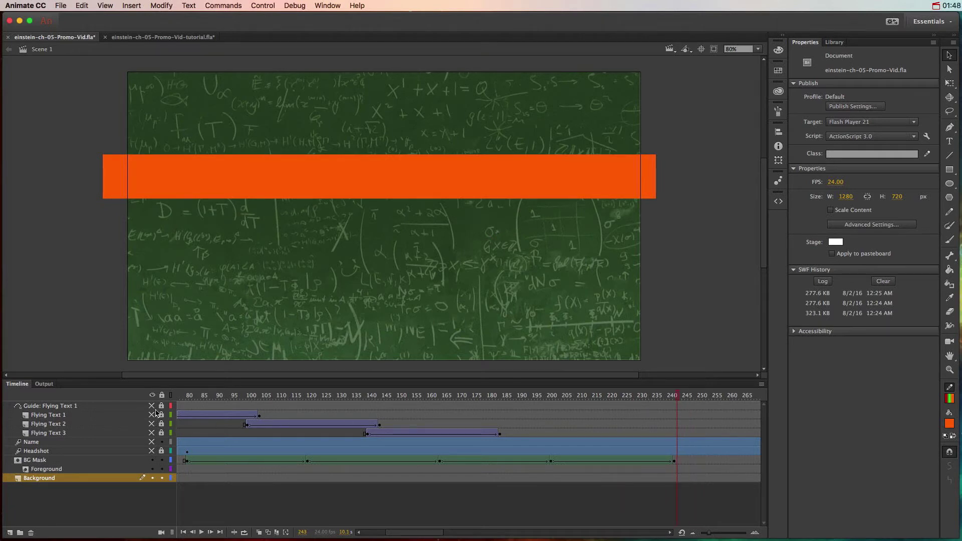
- Show the text, Name and Headshot layers, relock the three background layers and preview the masked composition near frame 64
left_click_drag(152, 406, 153, 452)
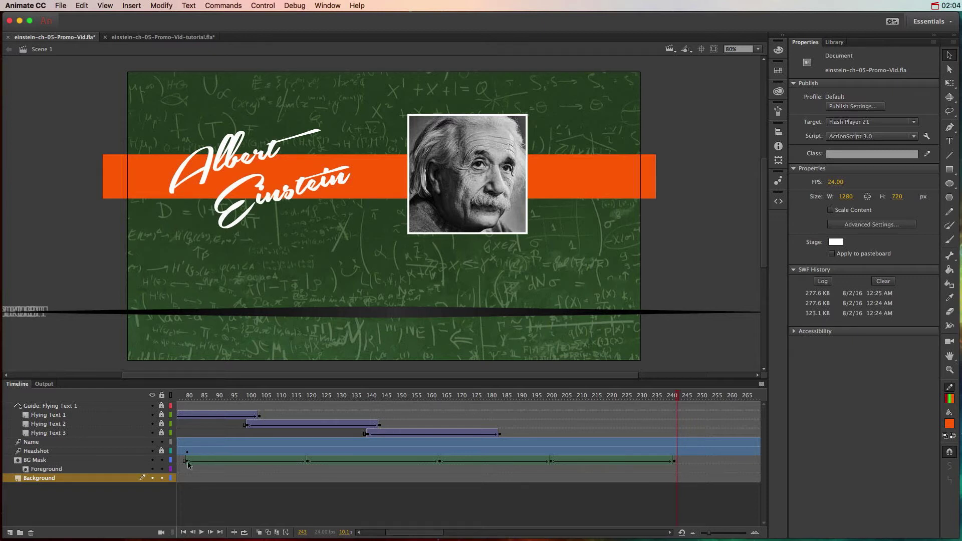
left_click_drag(163, 462, 163, 480)
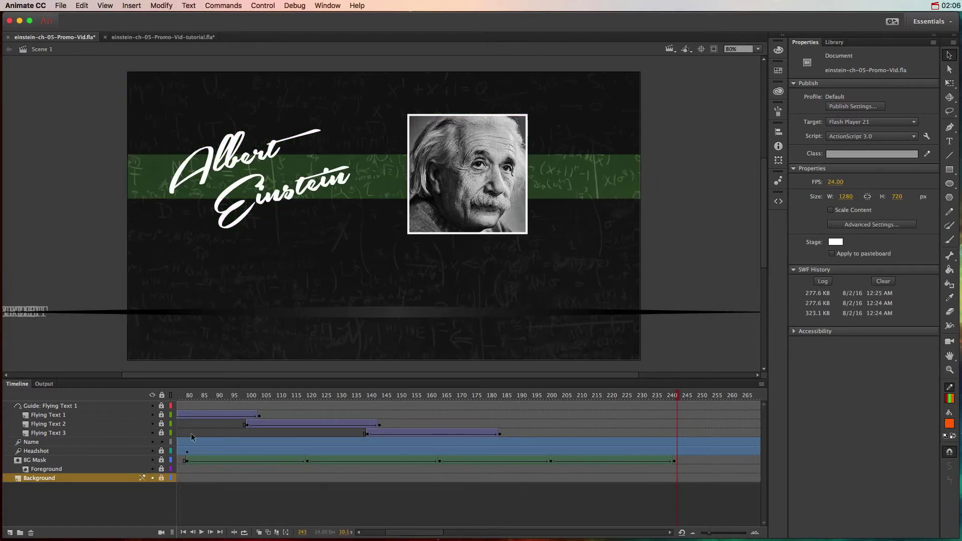
left_click(199, 399)
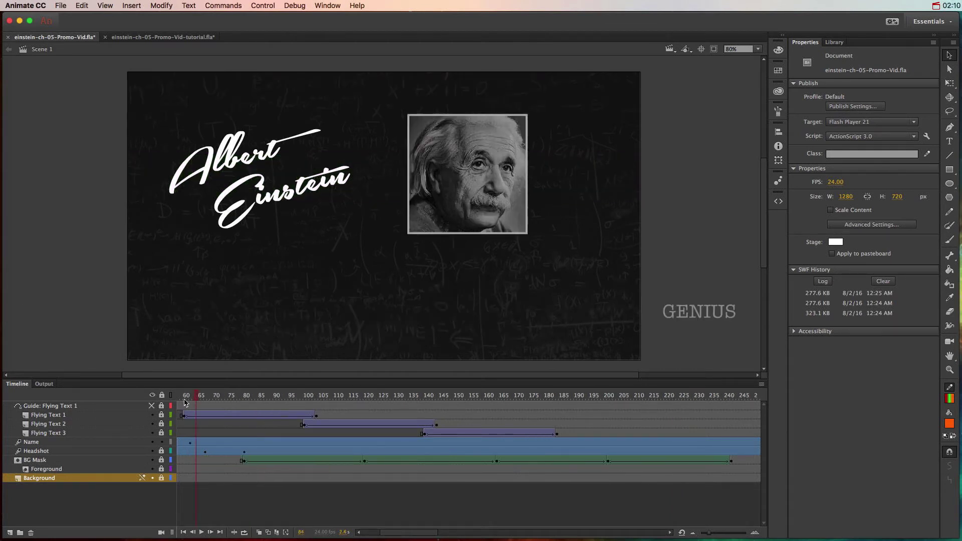
left_click(196, 396)
- Hide the Flying Text, Name and Headshot layers again and scrub from frame 1 to about frame 196 to preview the mask animation
left_click_drag(151, 414, 155, 453)
left_click(190, 399)
left_click_drag(190, 399, 169, 402)
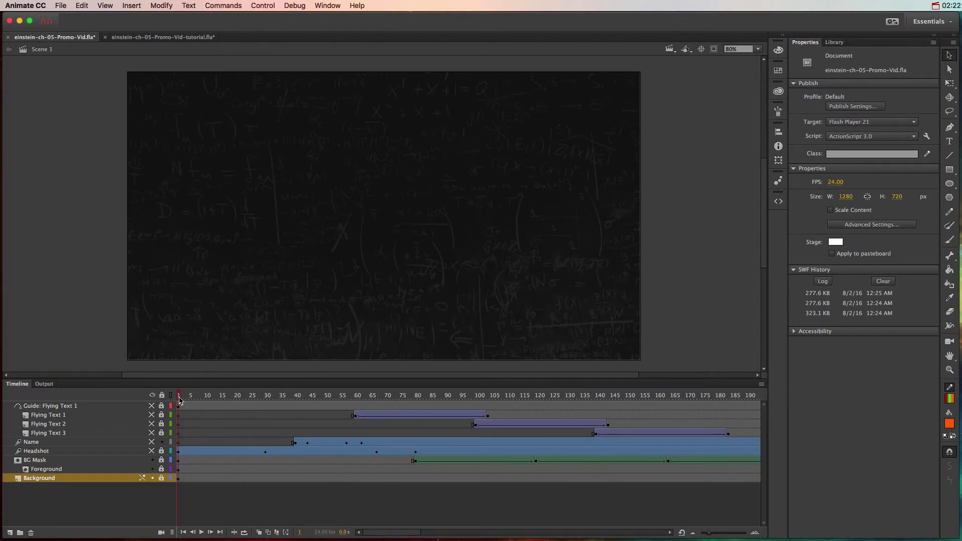
left_click_drag(179, 400, 482, 441)
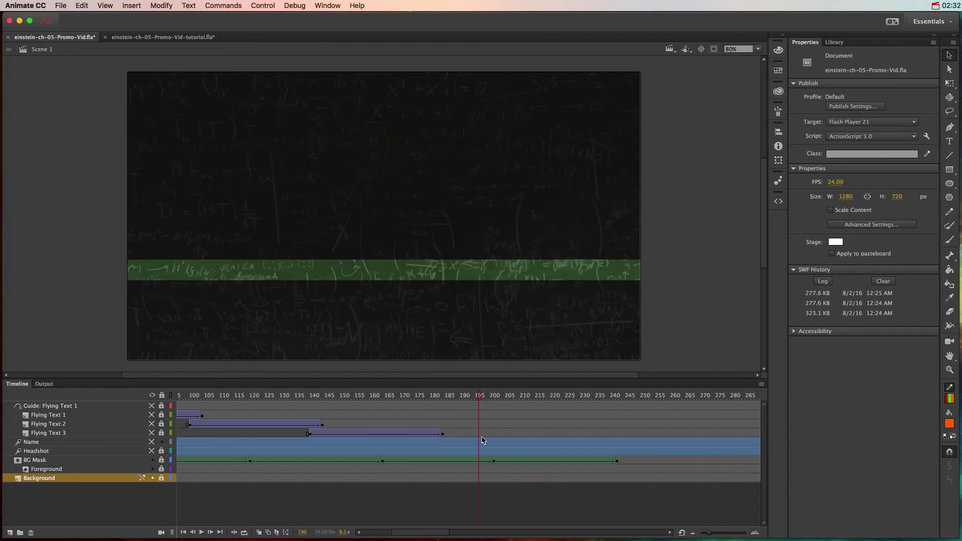
mouse_move(161, 460)
left_mouse_down()
mouse_move(162, 482)
mouse_move(162, 460)
left_mouse_up()
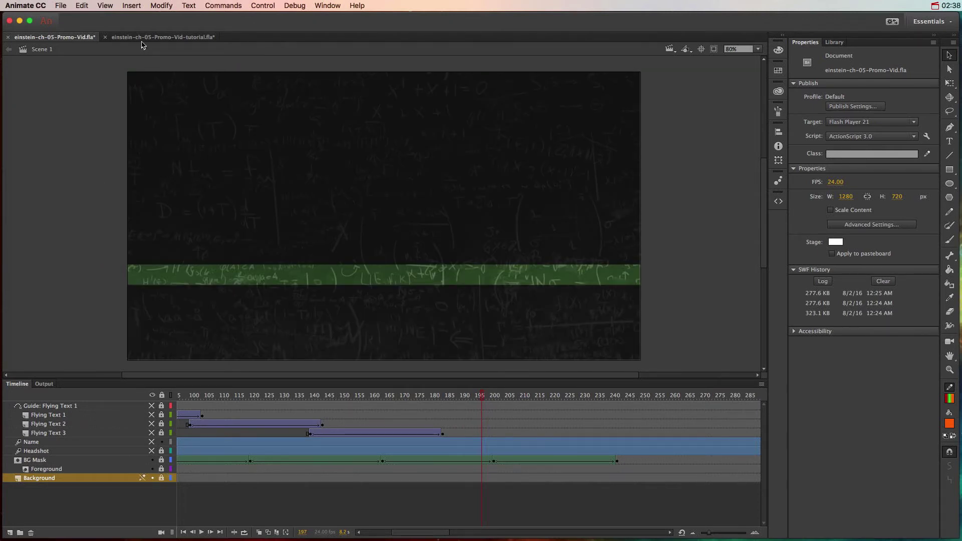
- In einstein-ch-05-Promo-Vid-tutorial.fla, hide the Flying Text, Name and Headshot layers and delete the BG Mask, Foreground and Background layers
left_click(142, 37)
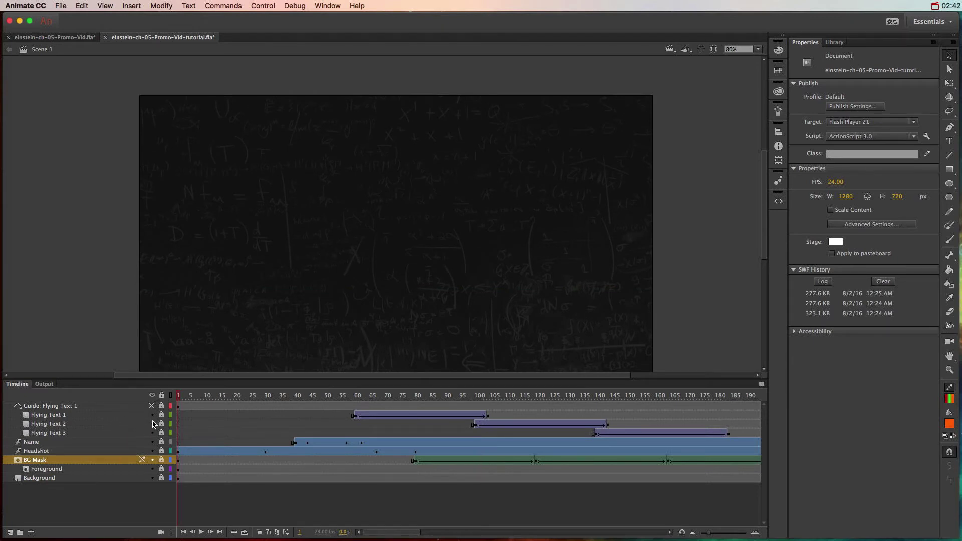
left_click_drag(152, 415, 154, 449)
left_click(74, 482, "shift")
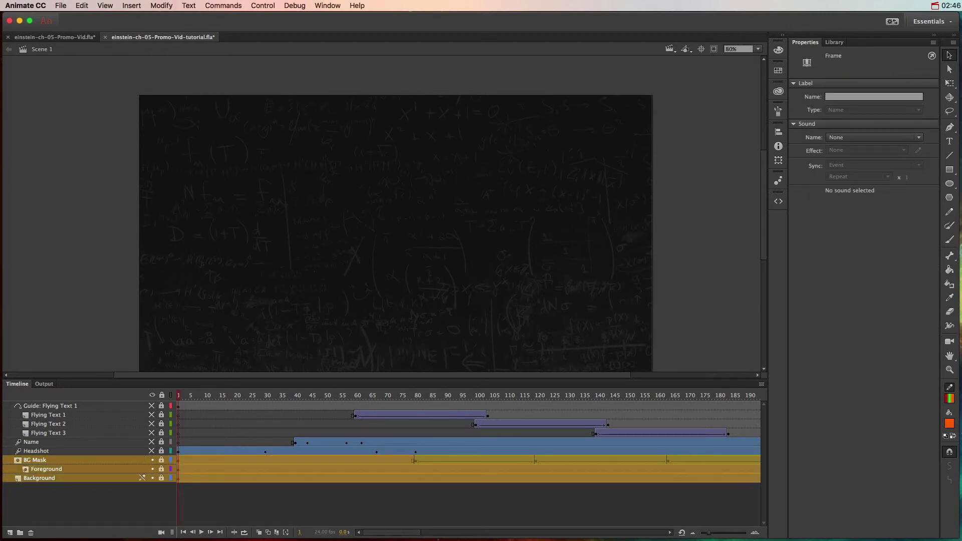
left_click(30, 534)
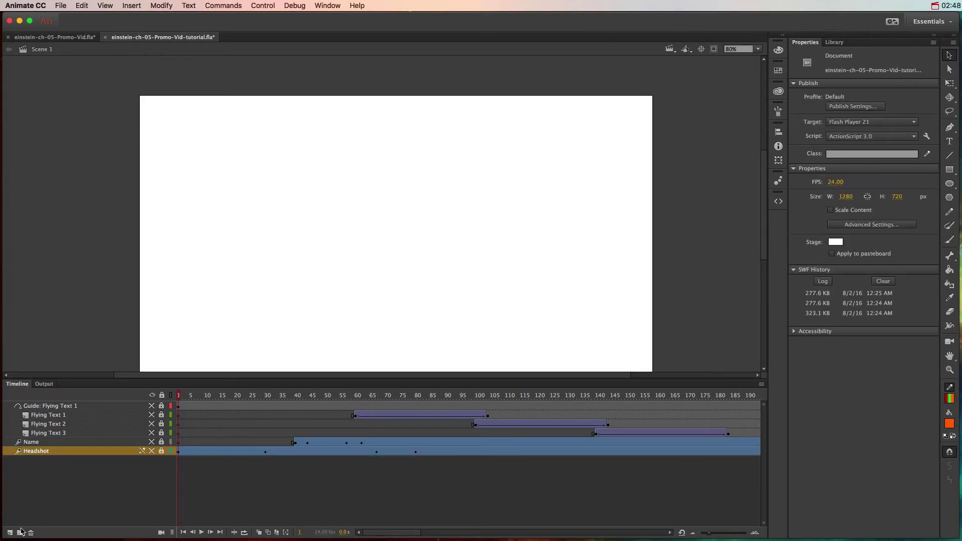
- Add a new layer below Headshot and name it Black Blackboard
left_click(10, 532)
left_click_drag(40, 451, 37, 467)
double_click(36, 463)
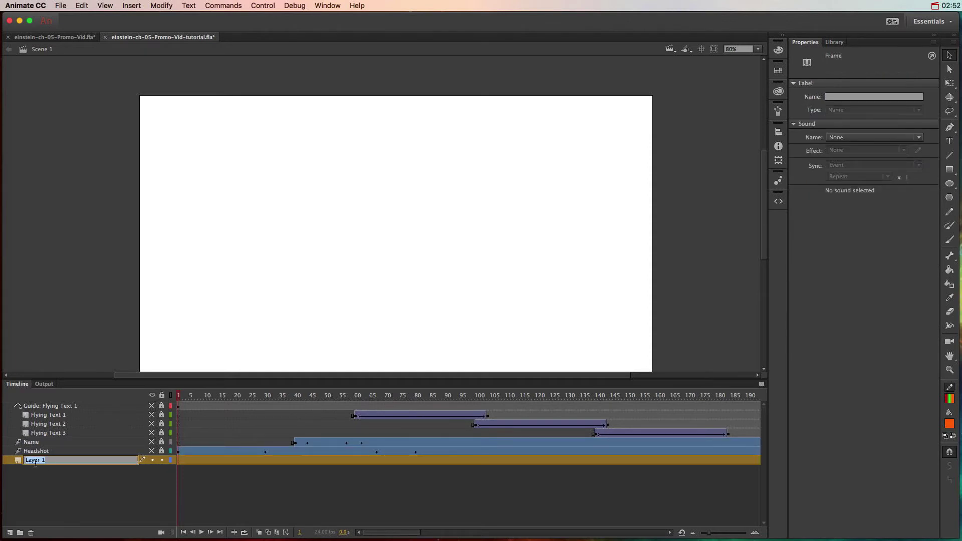
type("Black Blackboard")
key("Return")
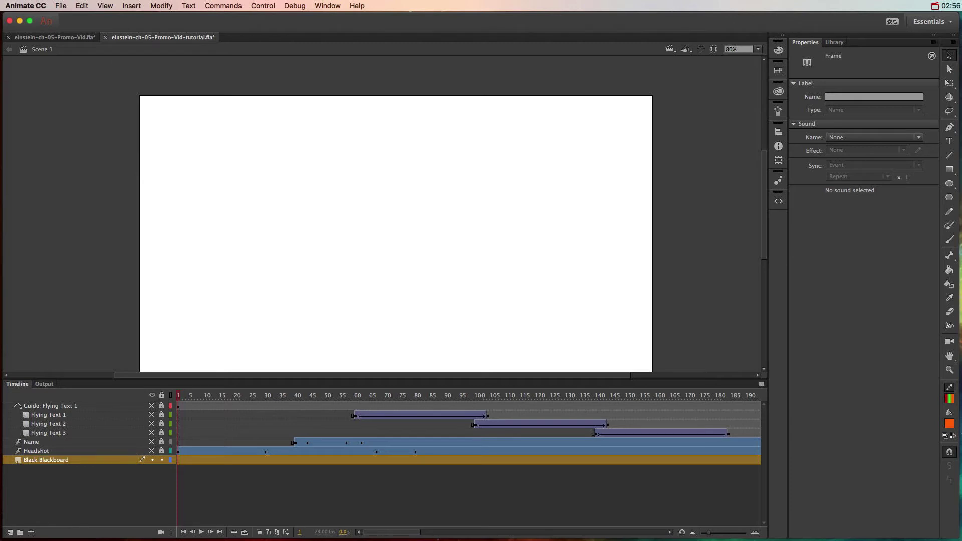
- Add another layer above Black Blackboard and name it Green Blackboard
left_click(11, 532)
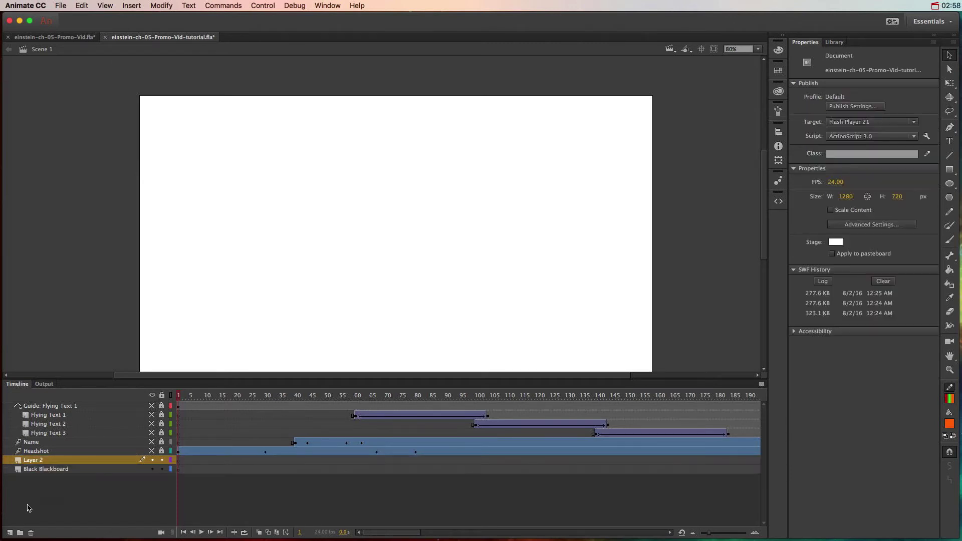
double_click(33, 460)
type("Creen")
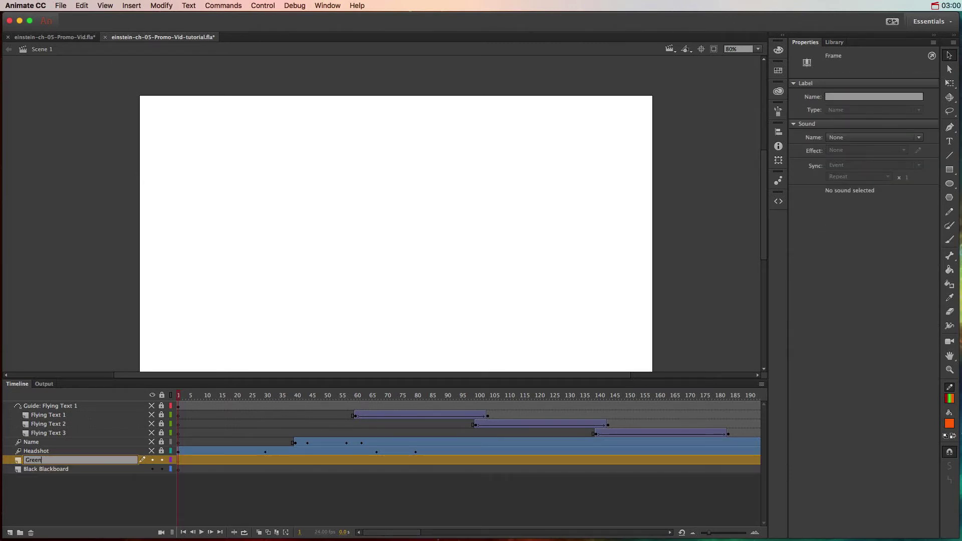
type(" Blackboard")
key("Return")
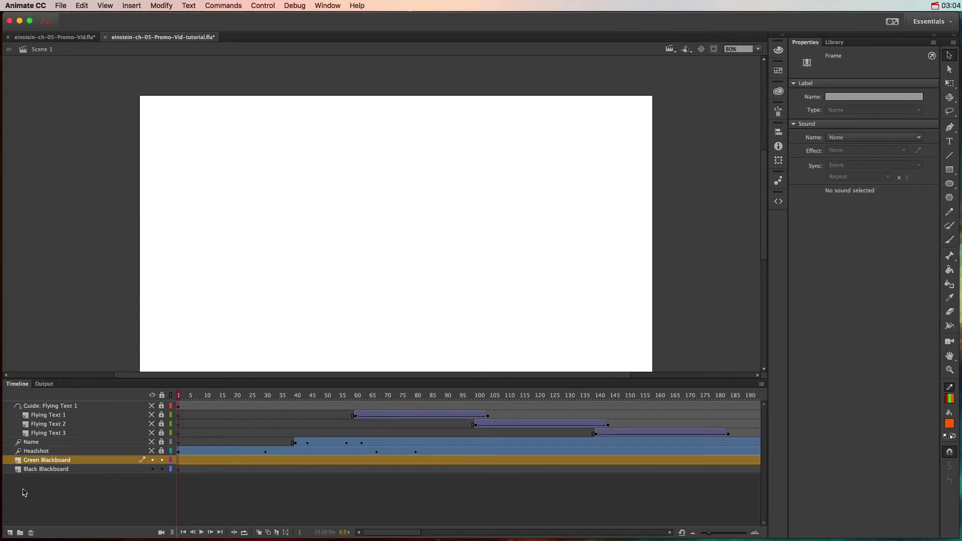
- Add a layer above Green Blackboard and name it Shape Mask
left_click(10, 533)
double_click(33, 460)
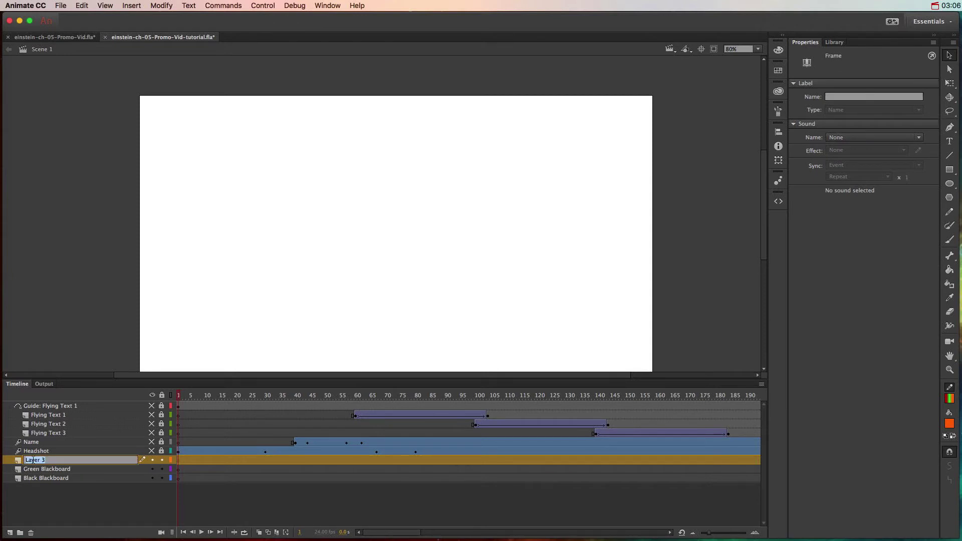
type("Shape Mask")
key("Return")
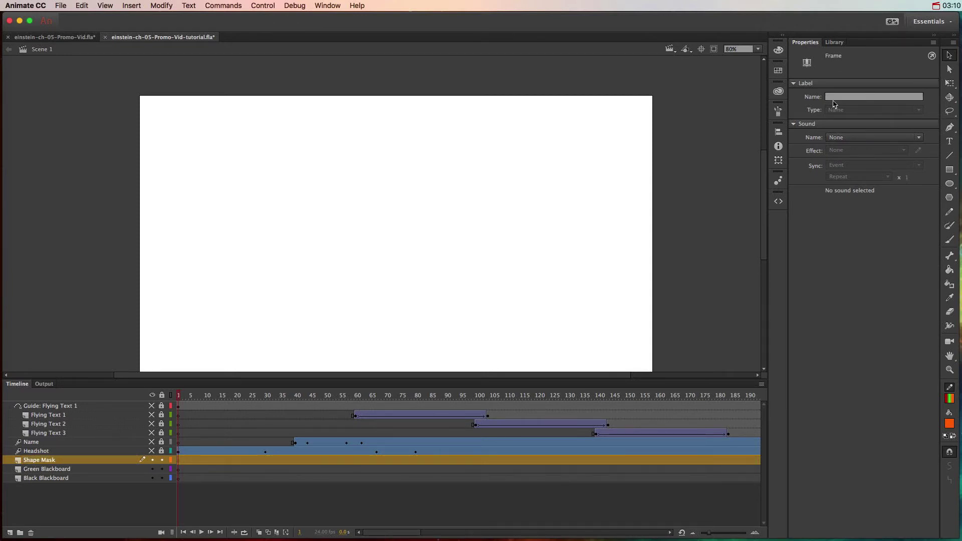
- Preview bg.png, fg.png and einstein-blackboard-bg.jpg in the library and check the document's stage size
left_click(834, 43)
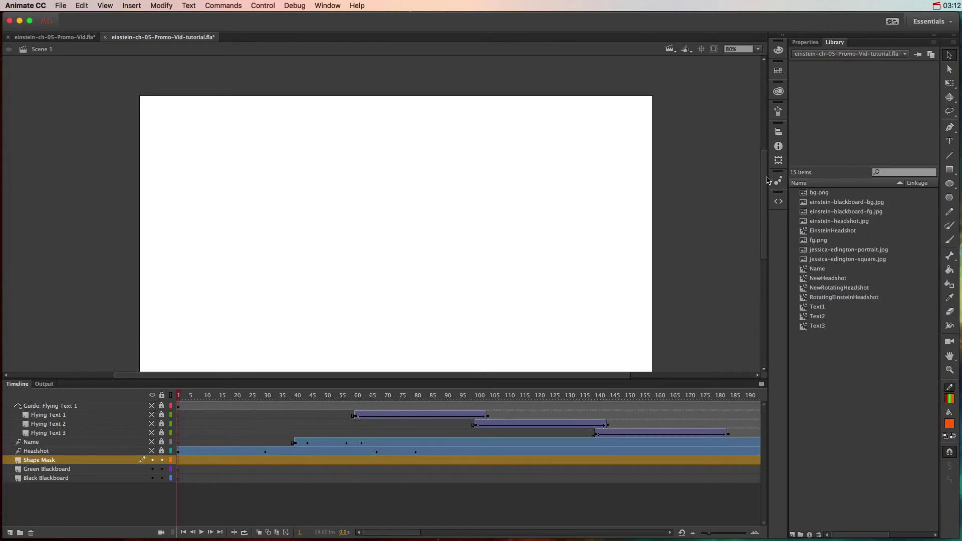
scroll(765, 185, "down", 1)
scroll(765, 184, "down", 3)
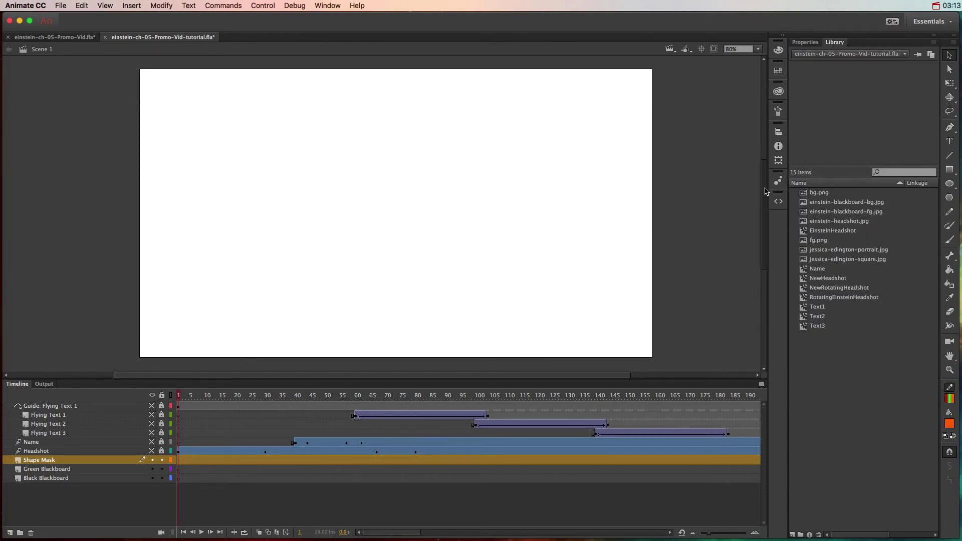
left_click(804, 197)
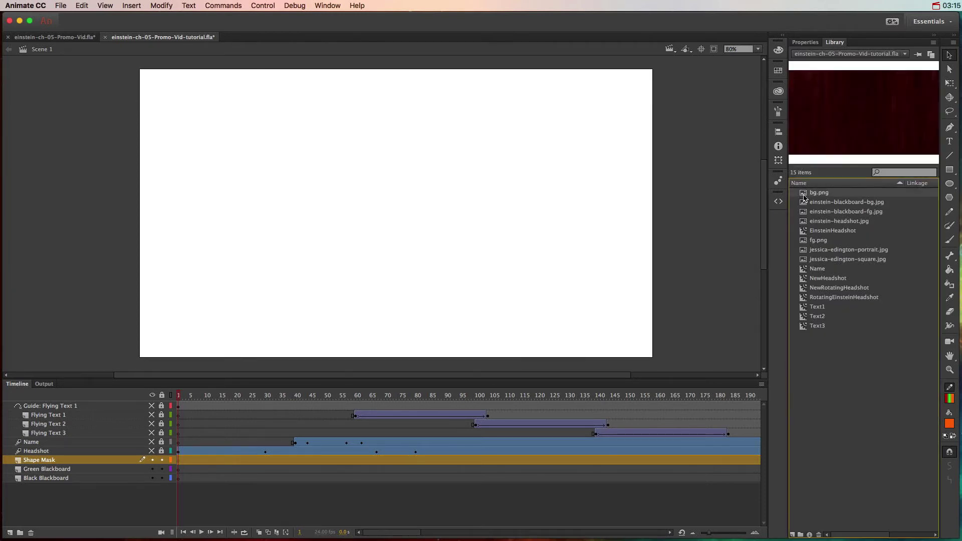
left_click(808, 242)
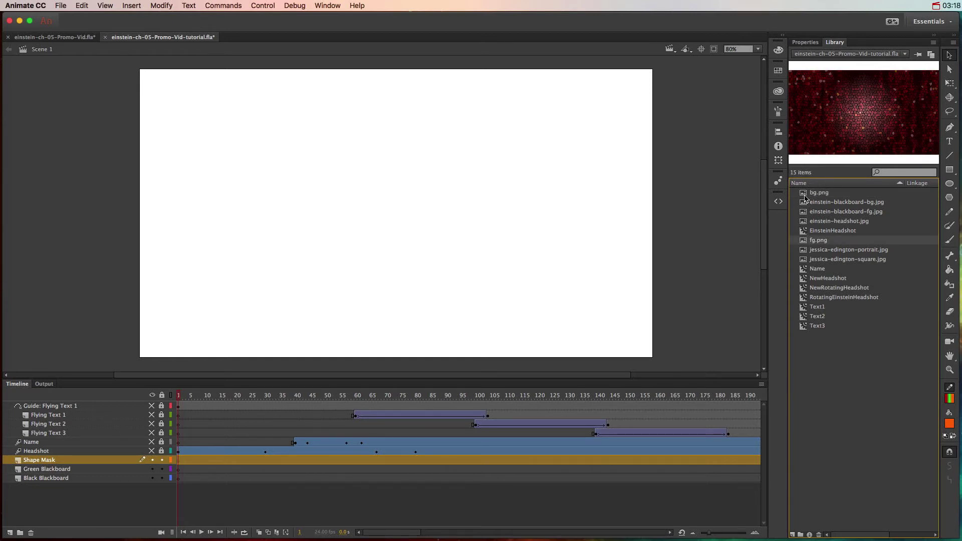
left_click(805, 197)
left_click(806, 203)
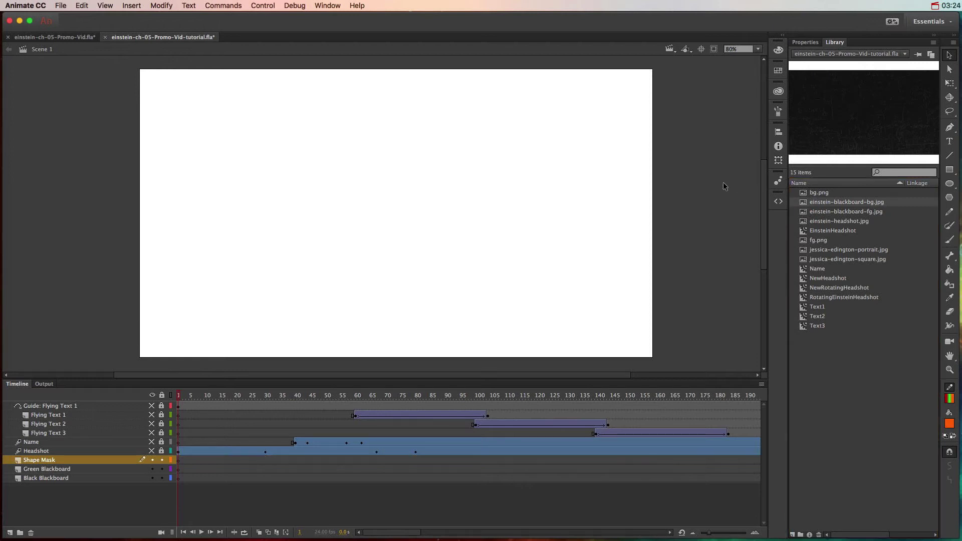
left_click(805, 42)
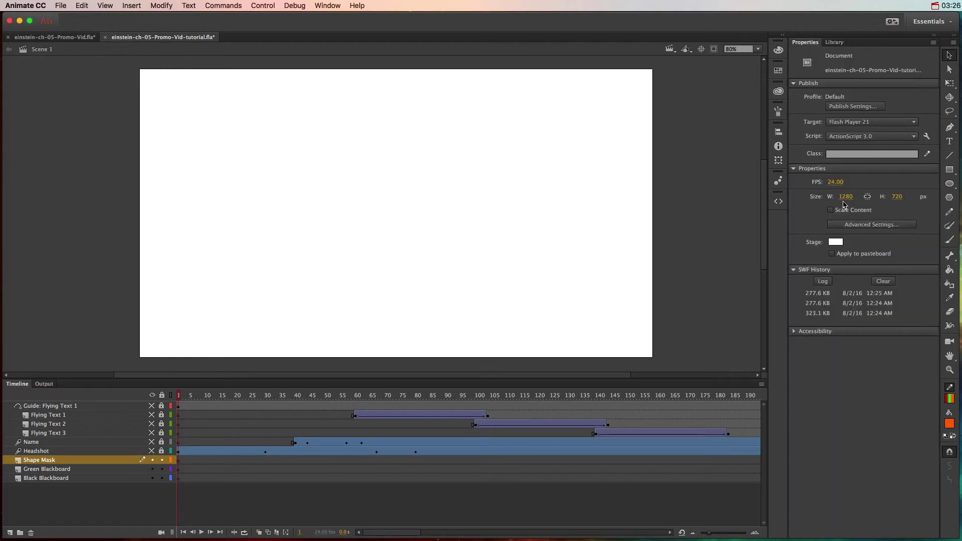
left_click(834, 42)
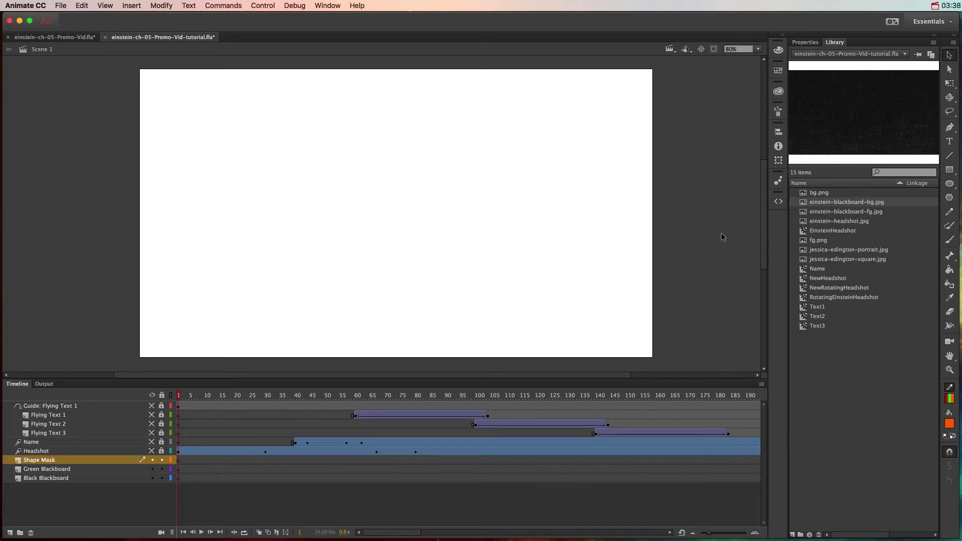
- Place einstein-blackboard-bg.jpg on the Black Blackboard layer and einstein-blackboard-fg.jpg on the Green Blackboard layer, each covering the stage
left_click(178, 479)
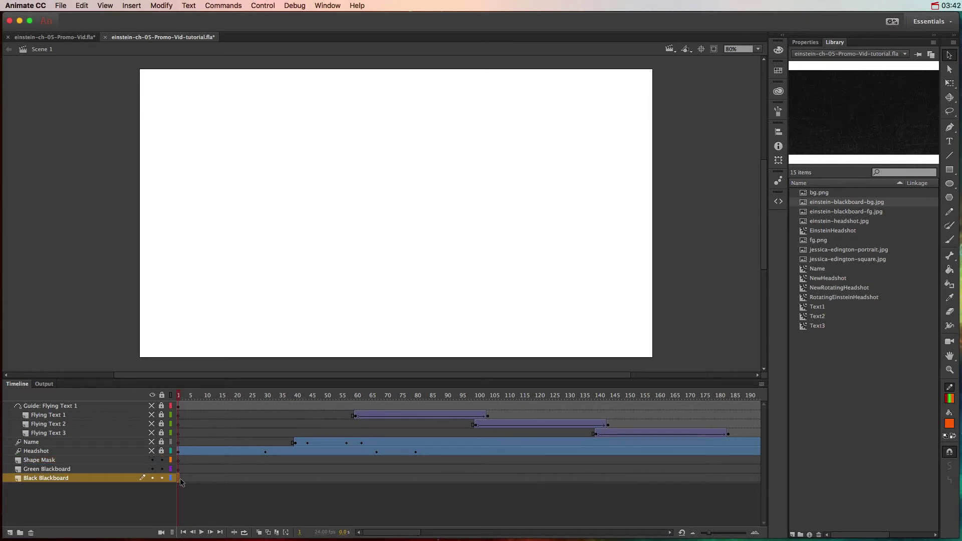
left_click_drag(820, 213, 354, 179)
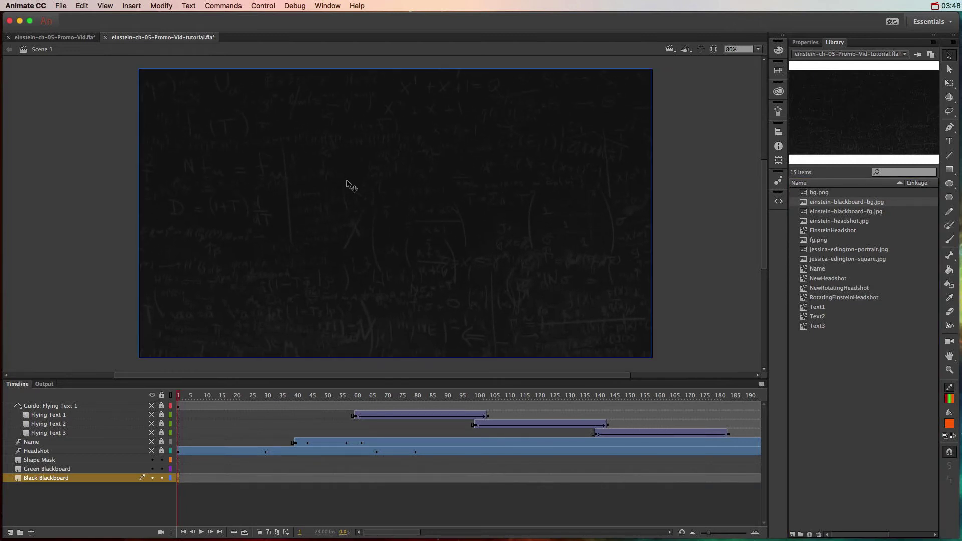
left_click(180, 470)
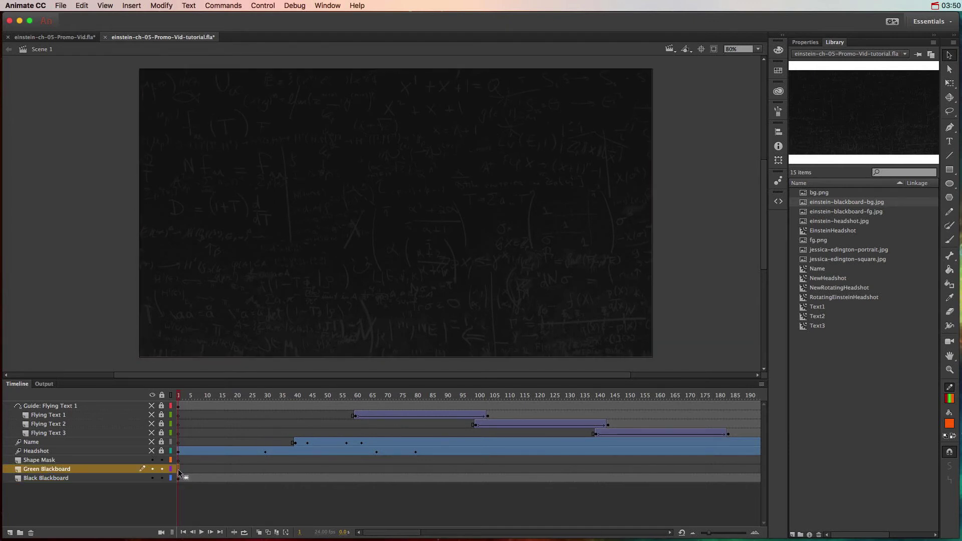
left_click_drag(822, 214, 517, 177)
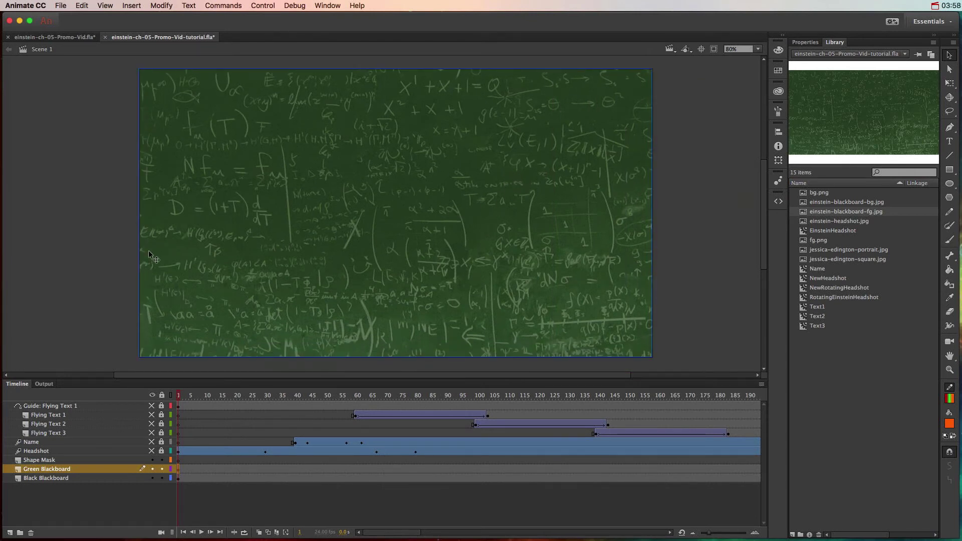
- On the Shape Mask layer, draw an orange rectangle without stroke, about 1670 by 120 px, just above the stage and wider than it
left_click(179, 460)
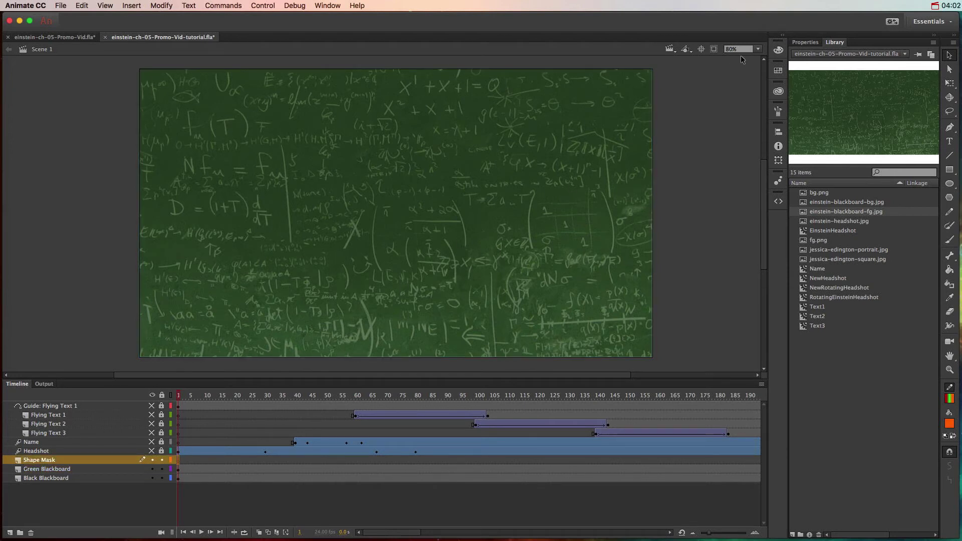
left_click(758, 49)
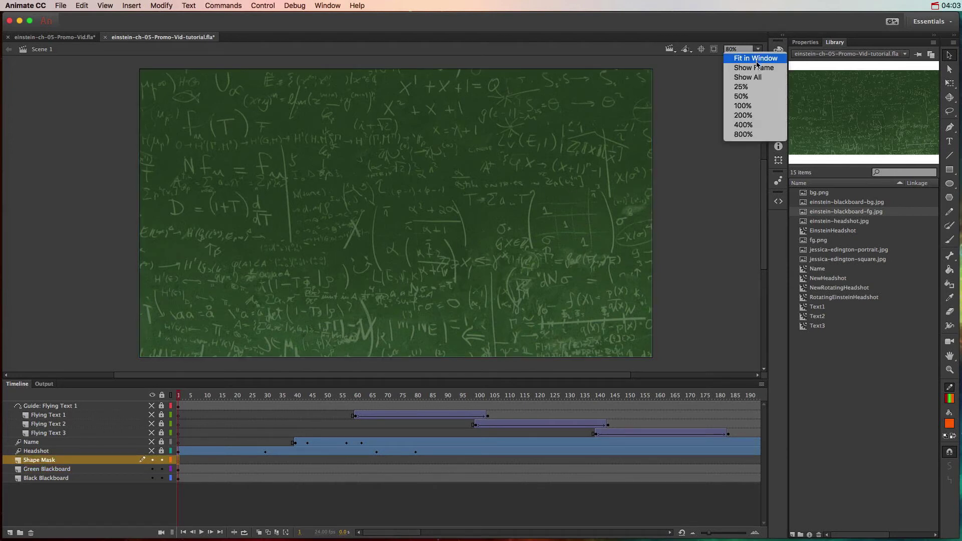
left_click(758, 96)
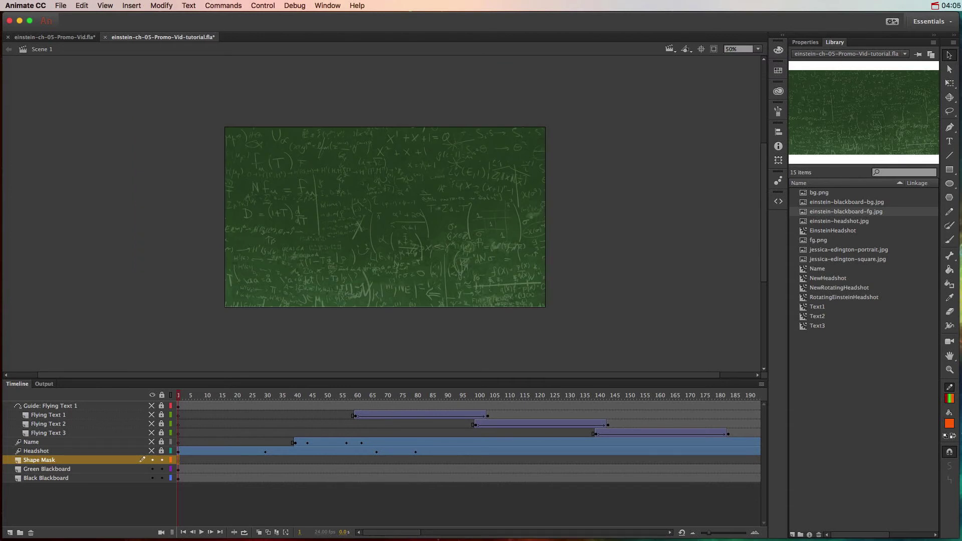
left_click(950, 169)
left_click(808, 43)
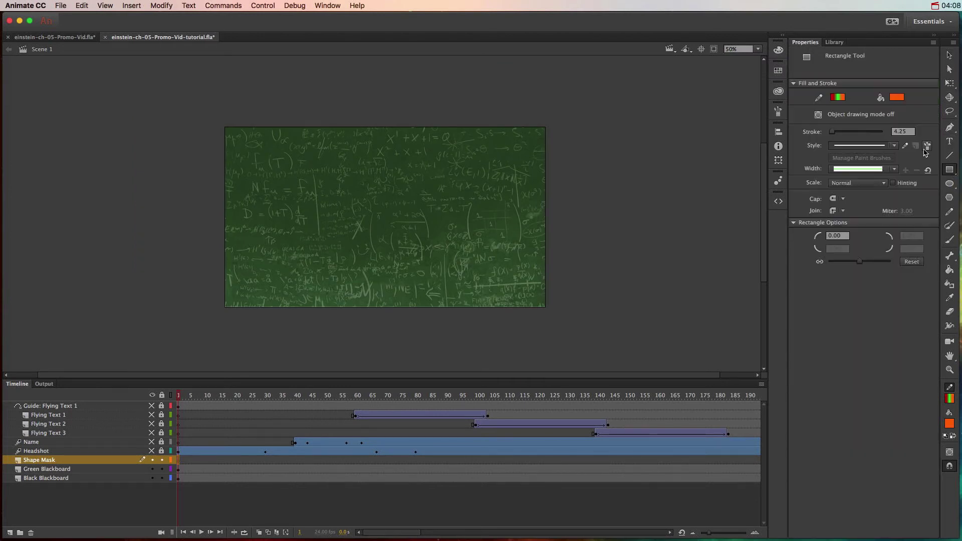
left_click(836, 99)
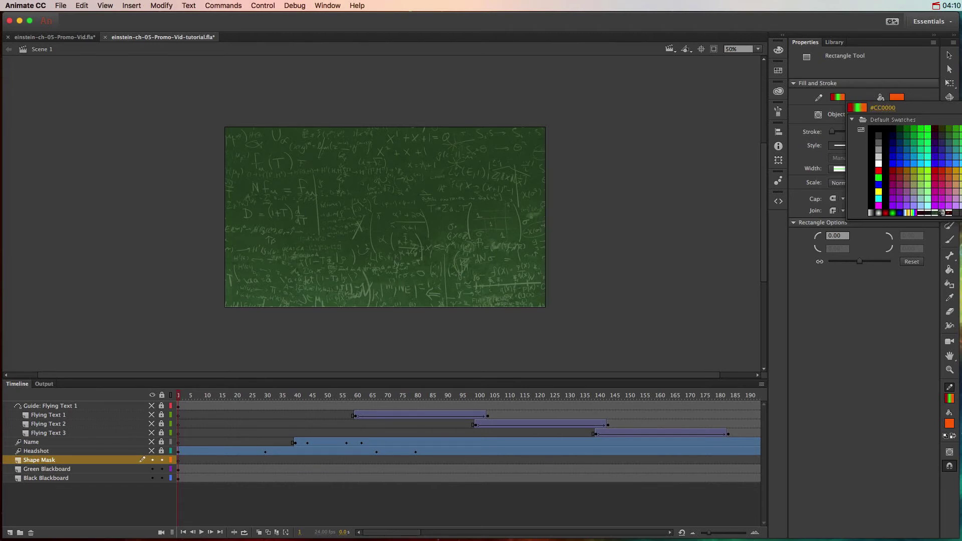
left_click(956, 106)
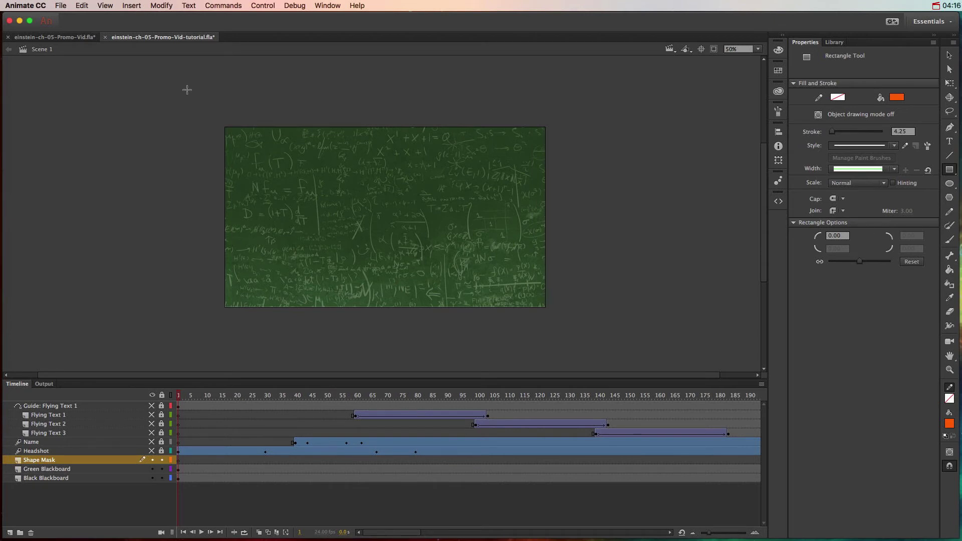
left_click_drag(167, 87, 585, 116)
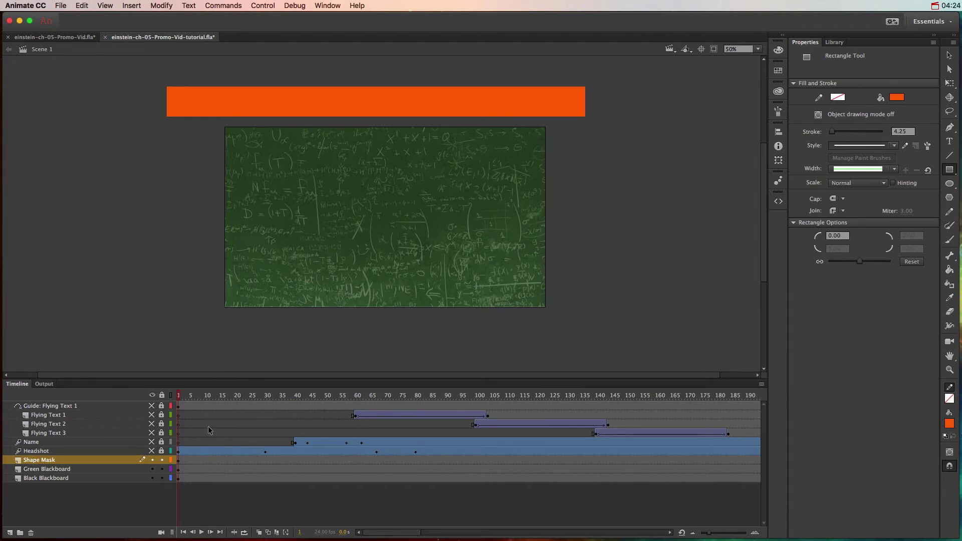
left_click(949, 56)
left_click(498, 96)
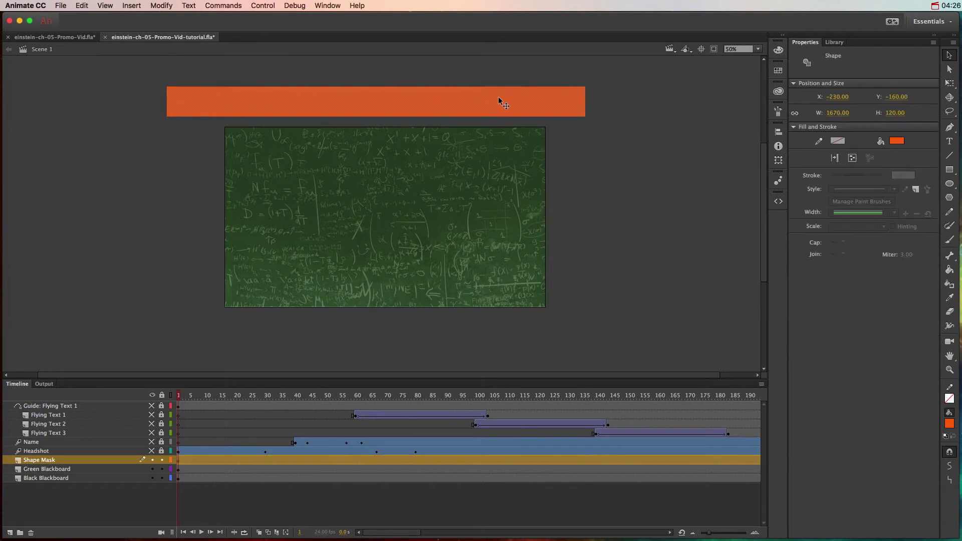
left_click(219, 493)
- Move the Shape Mask layer's starting keyframe to frame 46 and create a shape tween from it
left_click(180, 463)
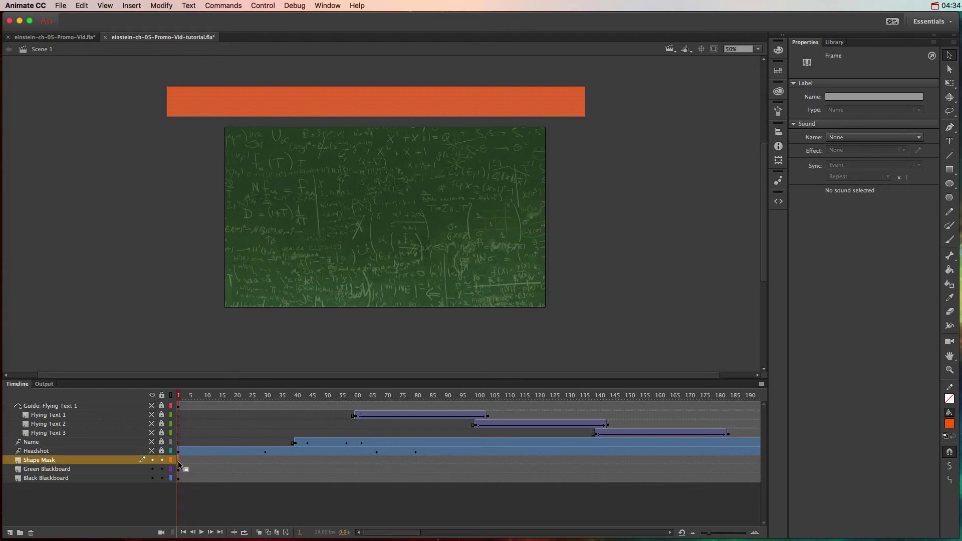
left_click_drag(178, 461, 312, 466)
left_click_drag(409, 462, 315, 462)
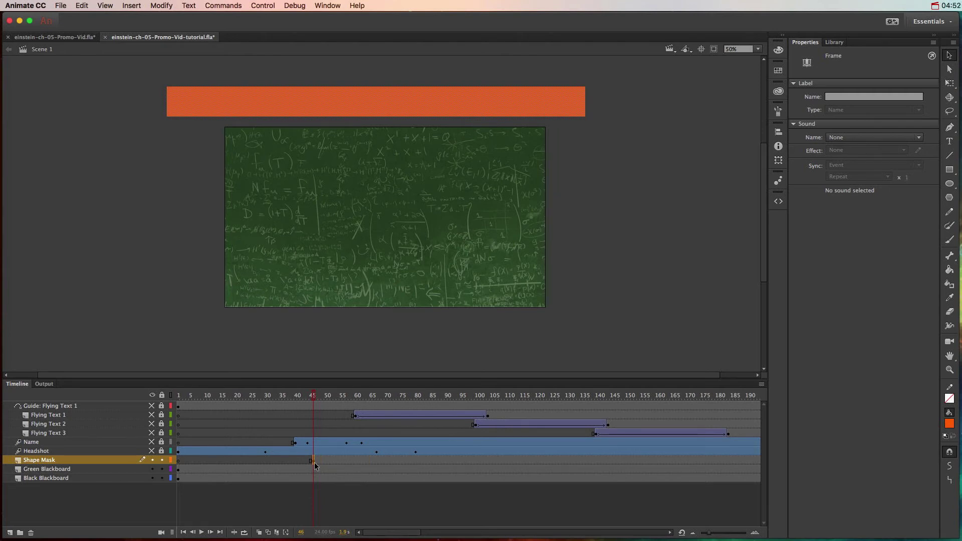
left_click(162, 7)
mouse_move(132, 5)
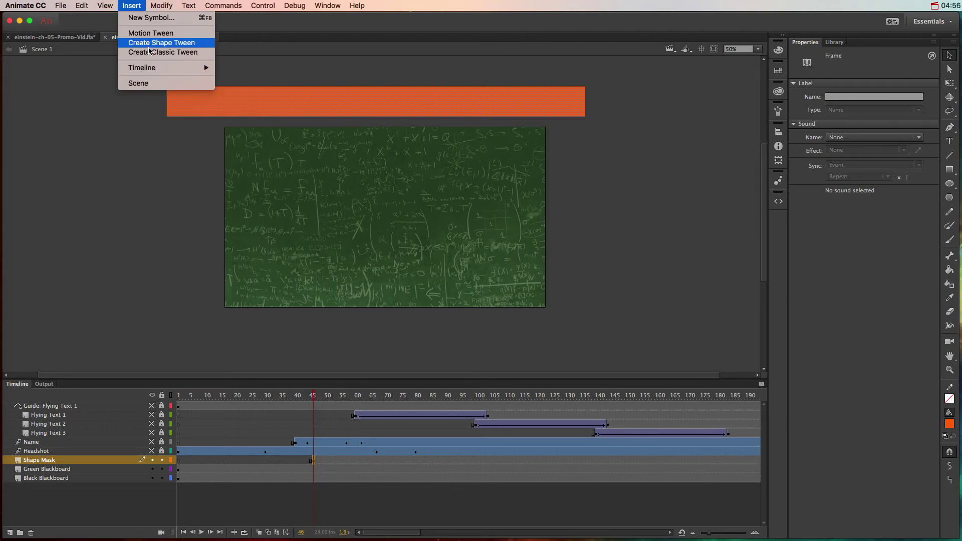
left_click(160, 43)
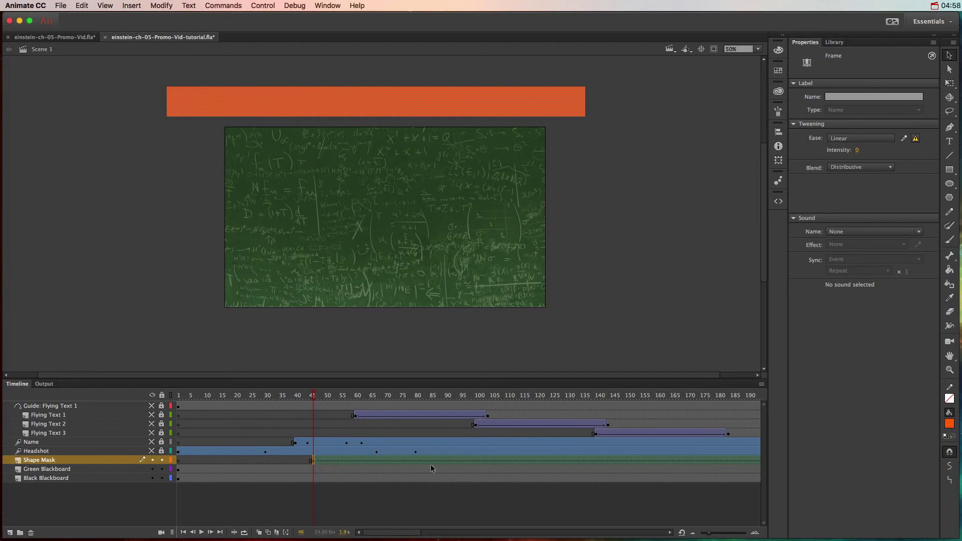
- Insert a Shape Mask keyframe at frame 98, move the rectangle down near the stage's lower edge and reduce its height to about 40 px
left_click(468, 461)
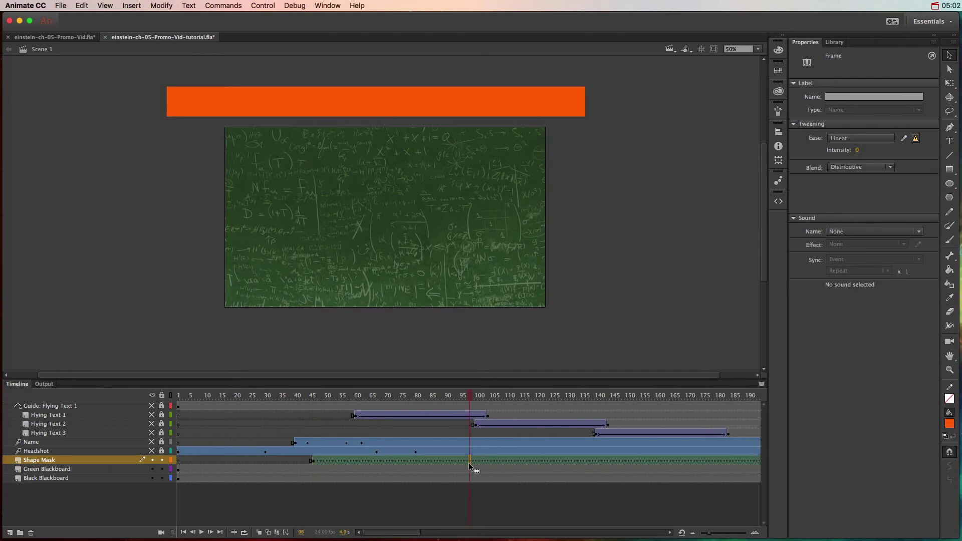
left_click(128, 6)
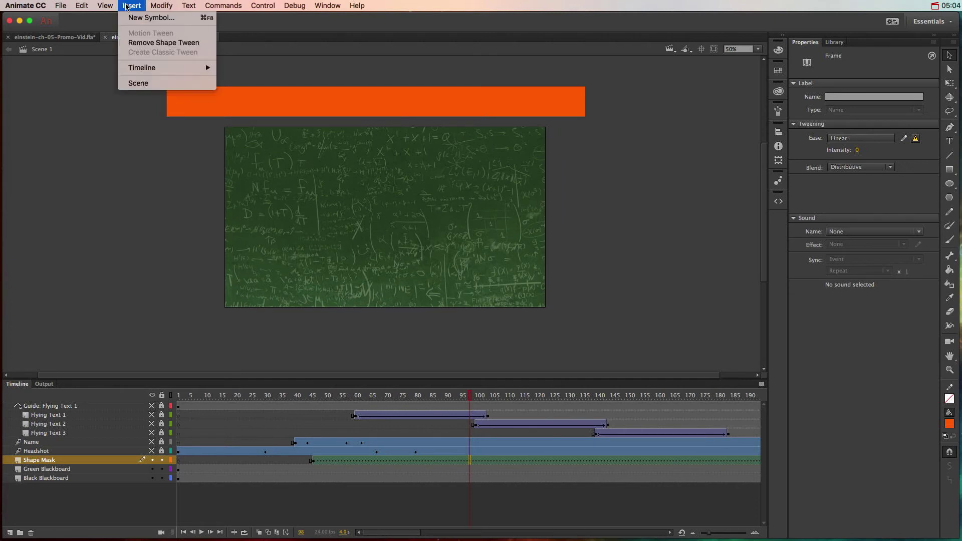
mouse_move(177, 72)
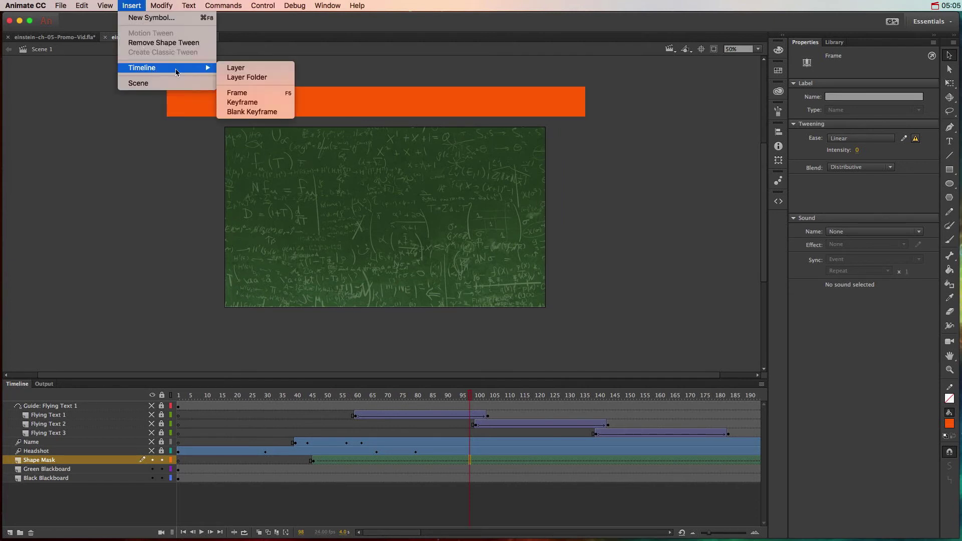
left_click(250, 103)
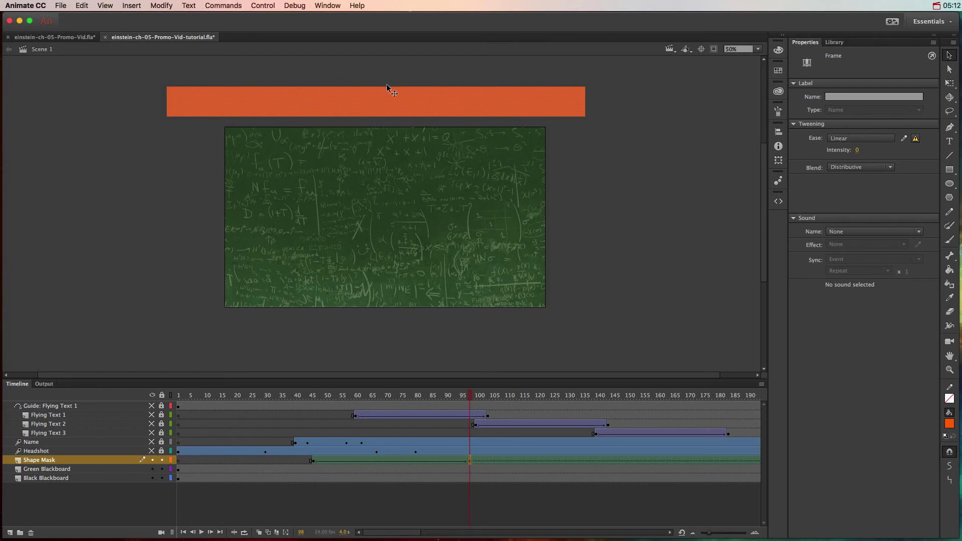
left_click_drag(383, 98, 383, 279)
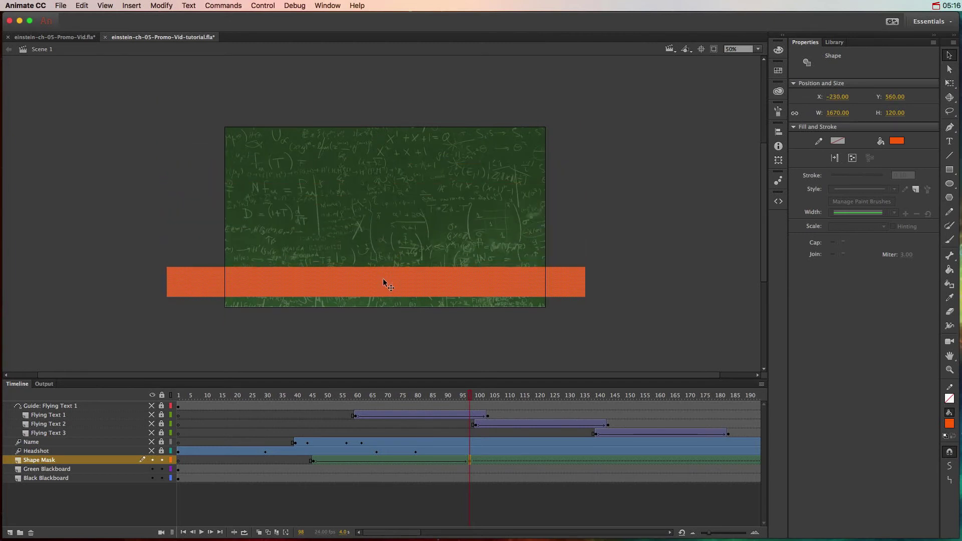
left_click(950, 82)
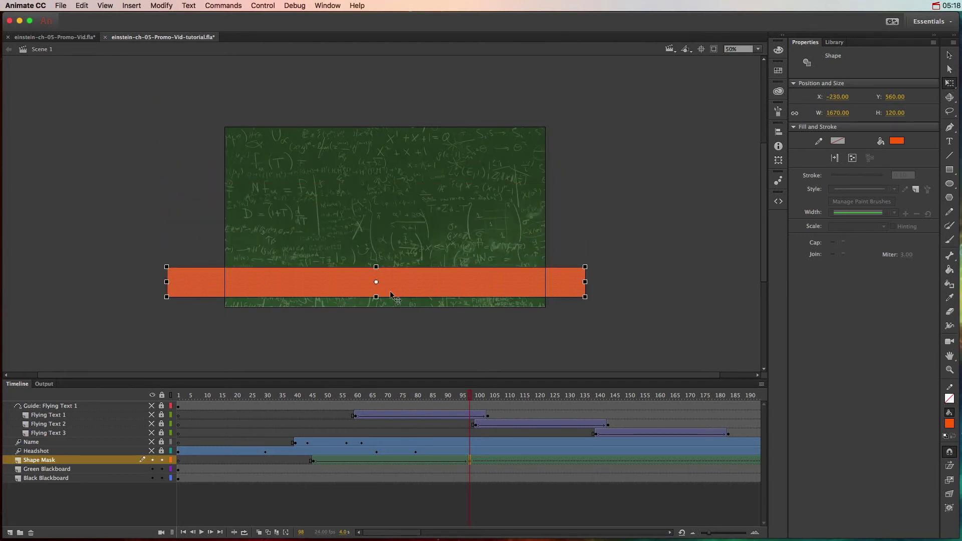
left_click_drag(376, 297, 376, 287)
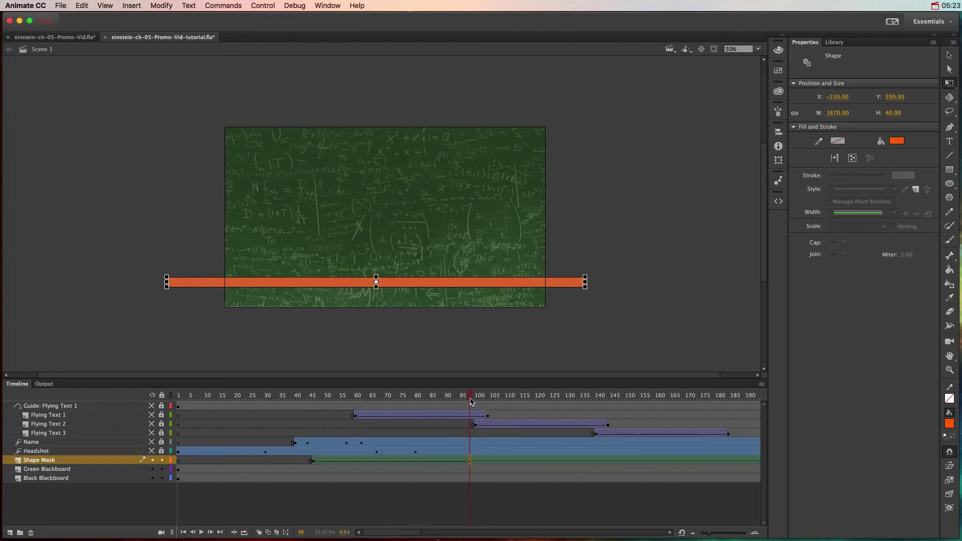
- Add a Shape Mask keyframe at frame 144, move the rectangle to the stage's upper edge and enlarge its height to about 180 px
left_click_drag(474, 404, 614, 452)
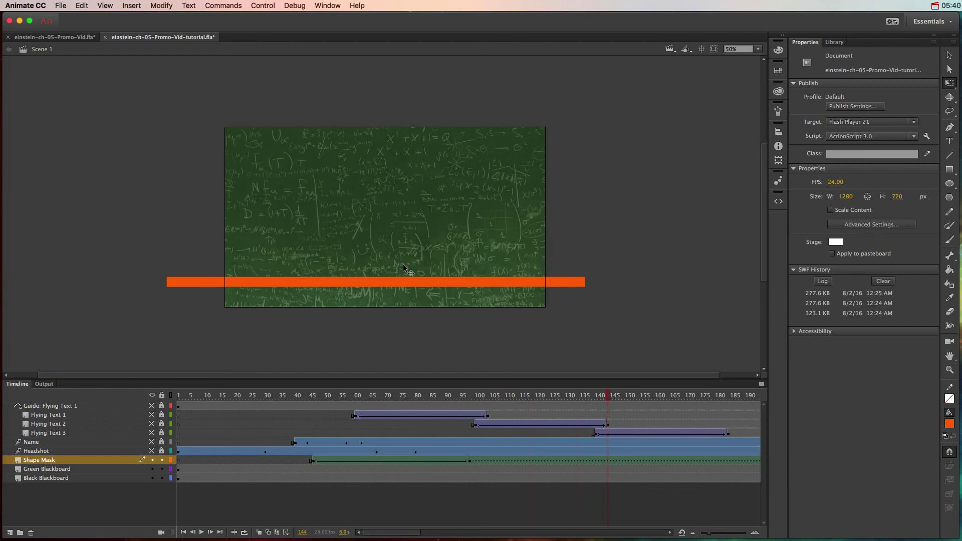
key("F6")
left_click(398, 284)
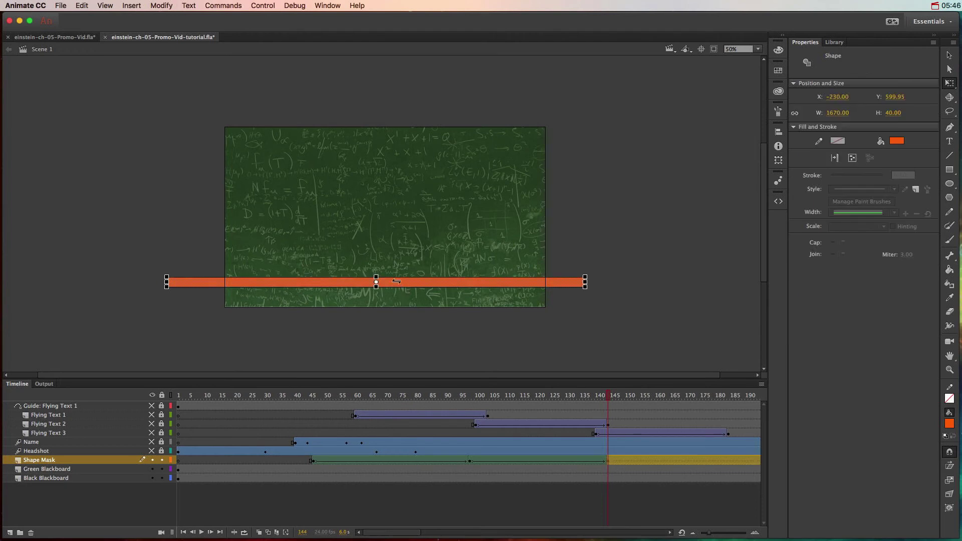
left_click_drag(401, 281, 401, 144)
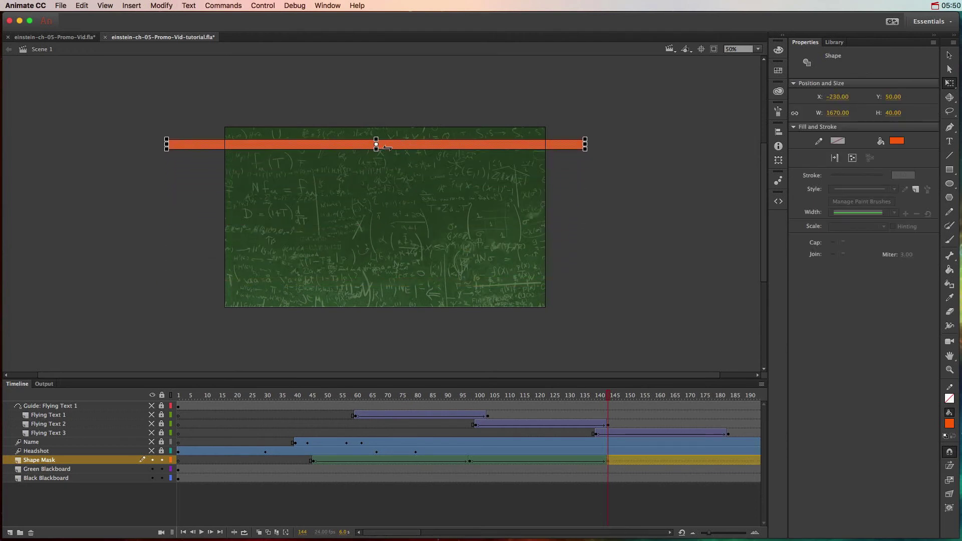
mouse_move(396, 145)
left_mouse_down()
mouse_move(399, 281)
mouse_move(408, 143)
left_mouse_up()
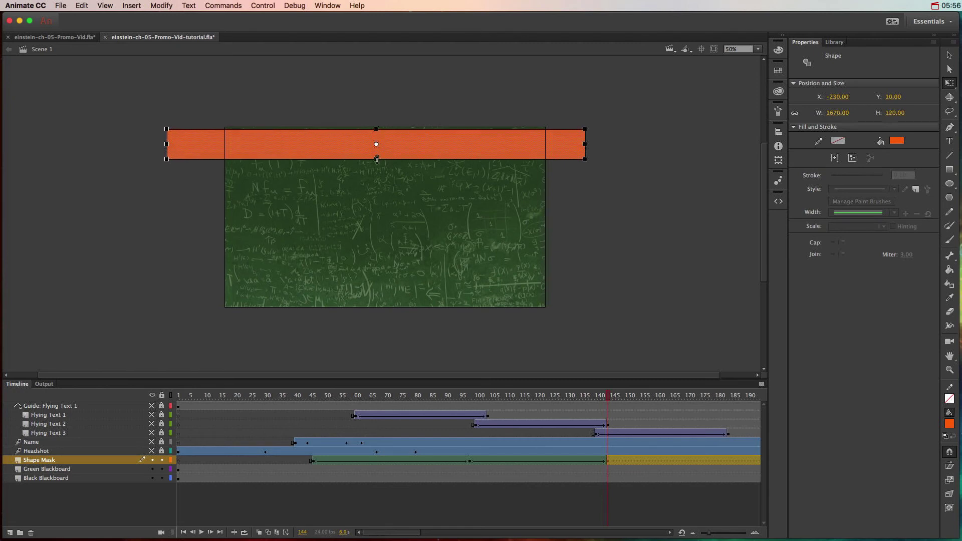
left_click_drag(376, 160, 377, 166)
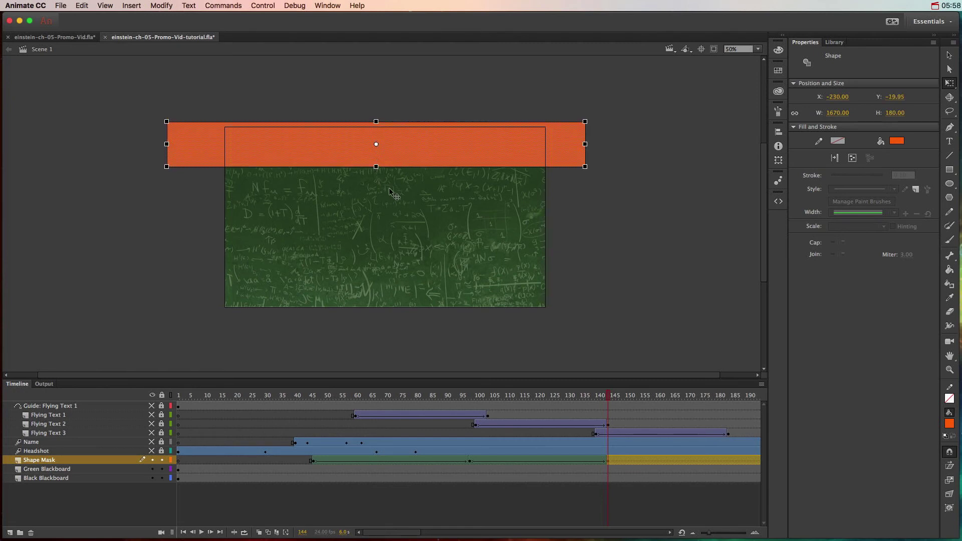
- Add a Shape Mask keyframe at frame 188, shrink the rectangle to about 60 px high and move it down to about Y 640
mouse_move(612, 398)
left_mouse_down()
mouse_move(758, 399)
mouse_move(622, 407)
left_mouse_up()
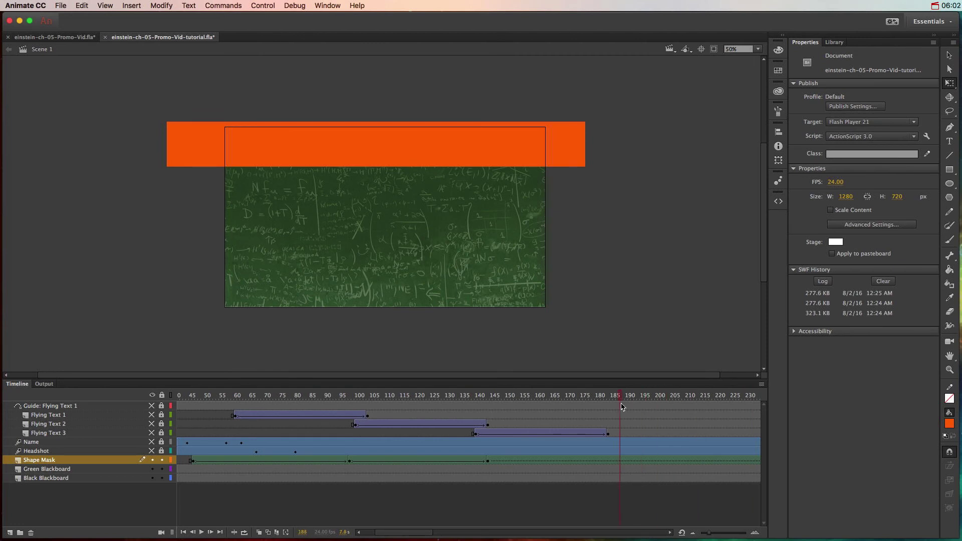
key("F6")
left_click(426, 143)
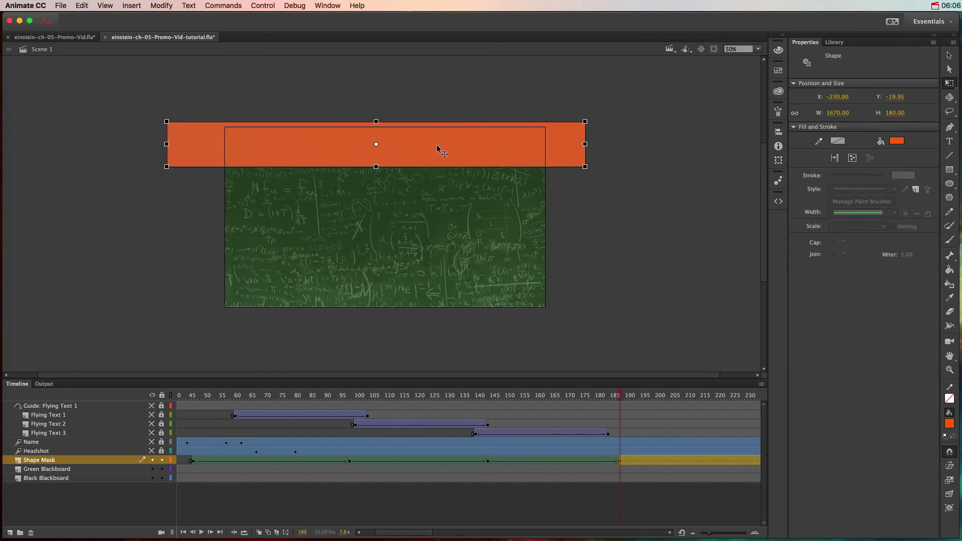
left_click_drag(429, 149, 434, 268)
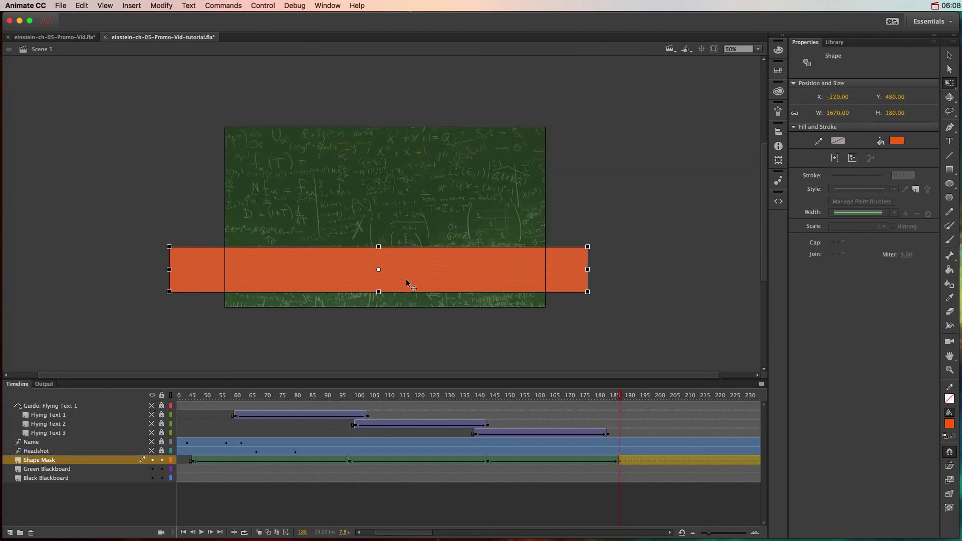
left_click_drag(379, 290, 379, 279)
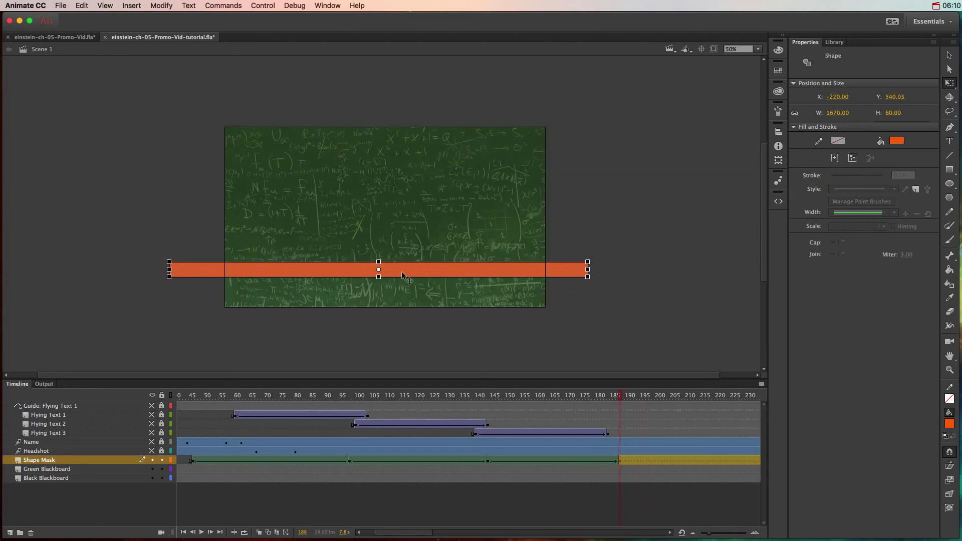
left_click_drag(401, 271, 401, 297)
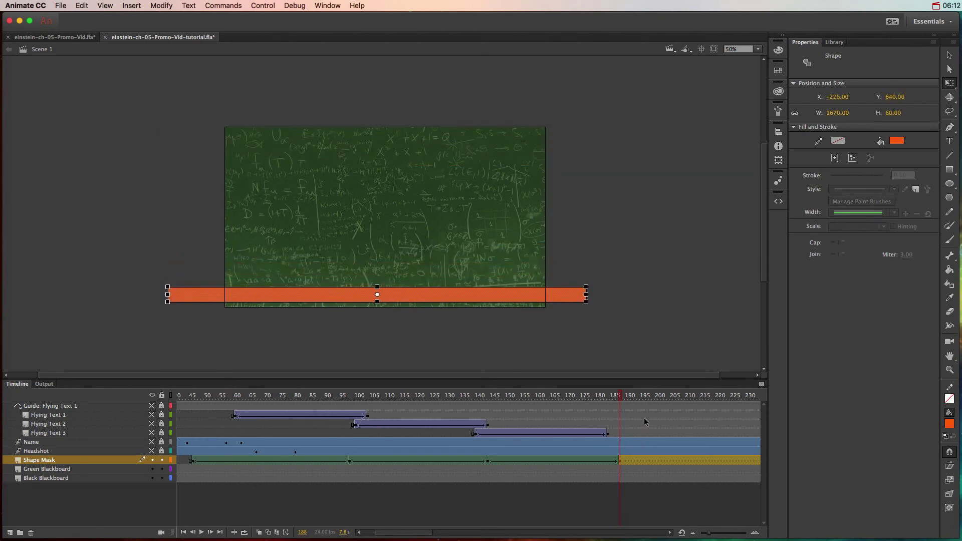
- Add a Shape Mask keyframe at frame 219 and move the rectangle up to about Y 210
left_click_drag(624, 396, 714, 402)
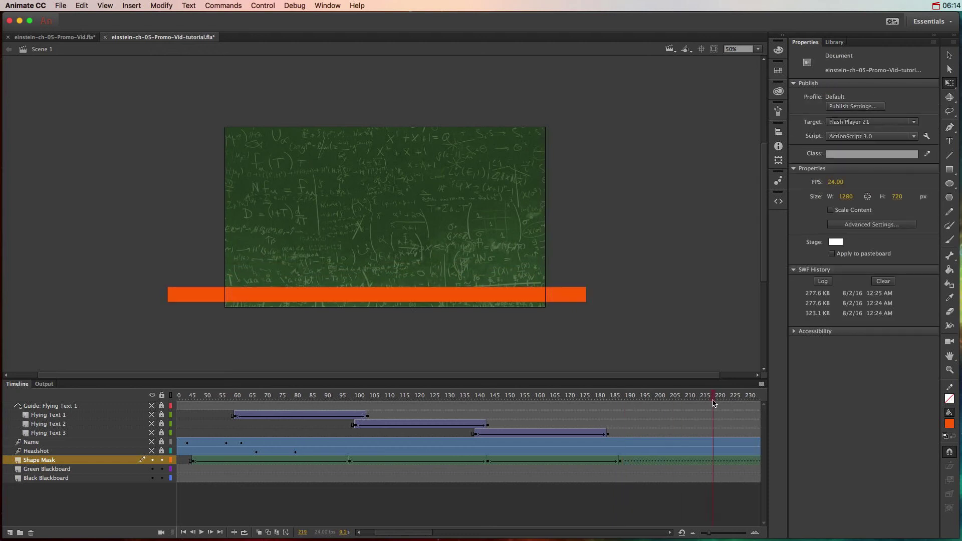
key("F6")
left_click(382, 299)
left_click_drag(395, 296, 396, 183)
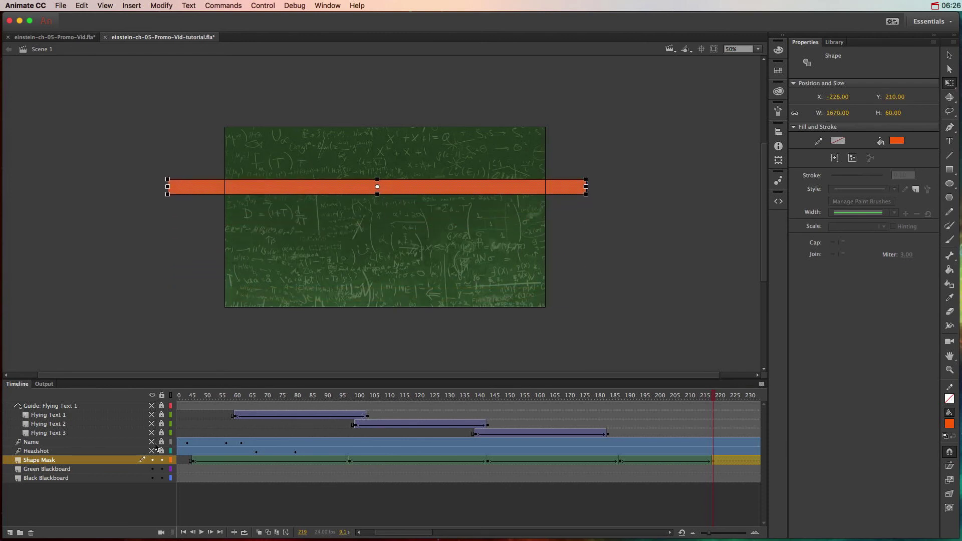
- Show the Name and Headshot layers, then resize the rectangle at frame 219 to about 208 px high at about Y 160, behind the name and headshot
left_click_drag(153, 442, 153, 451)
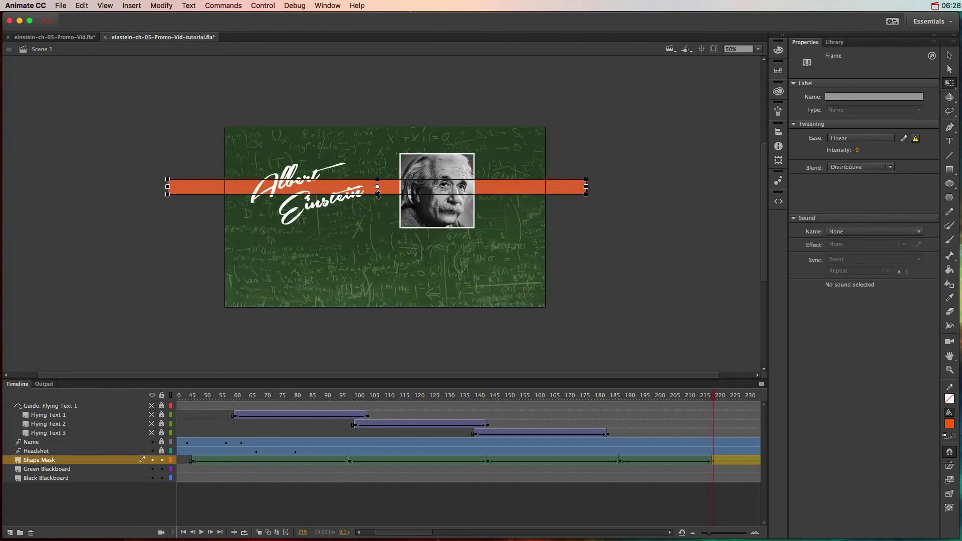
left_click_drag(377, 194, 377, 216)
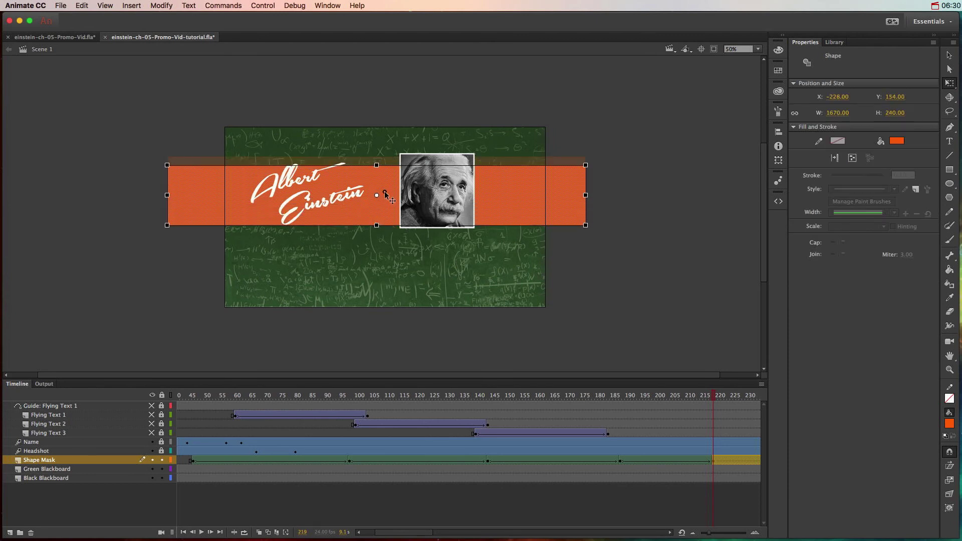
left_click_drag(384, 186, 385, 189)
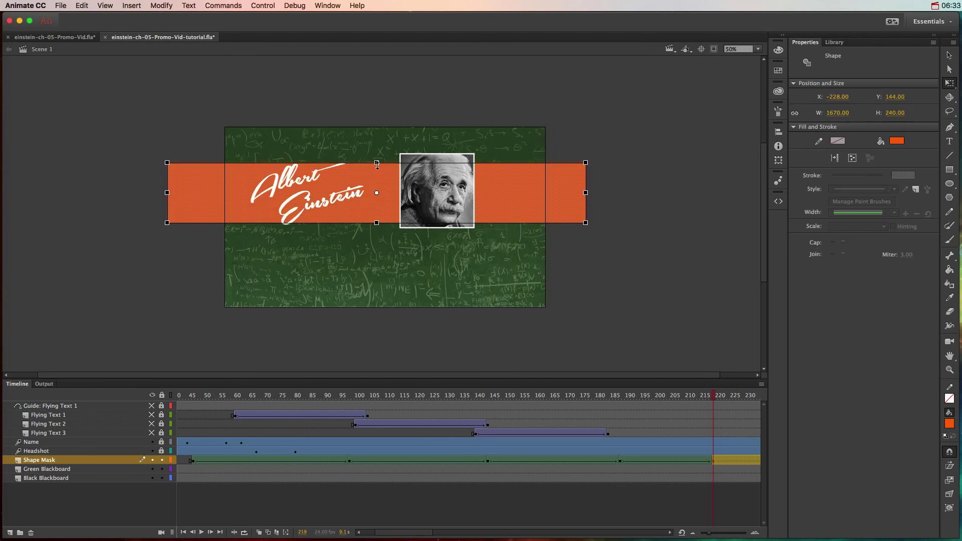
left_click_drag(377, 163, 377, 166)
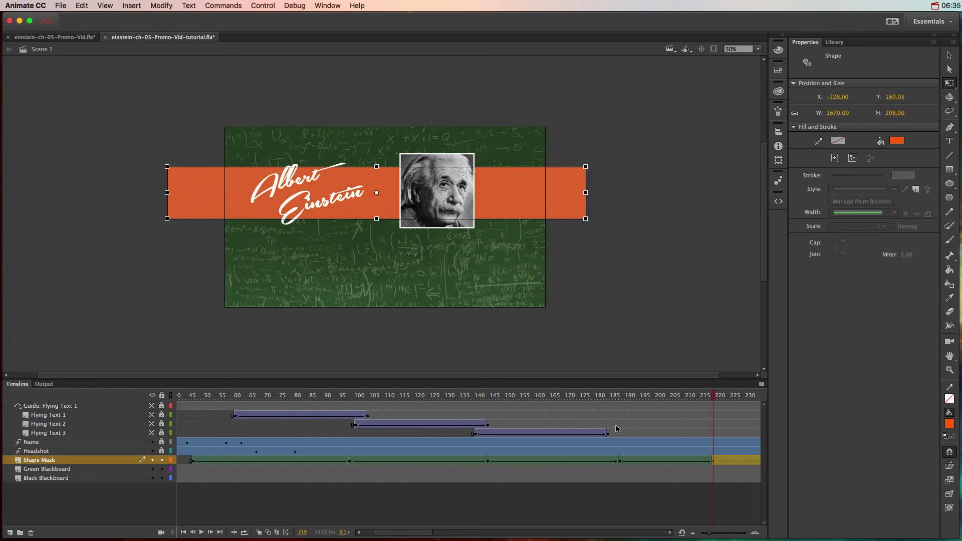
- Remove the shape tween from the Shape Mask frames after the last keyframe at frame 219
scroll(620, 428, "right", 5)
scroll(620, 428, "right", 4)
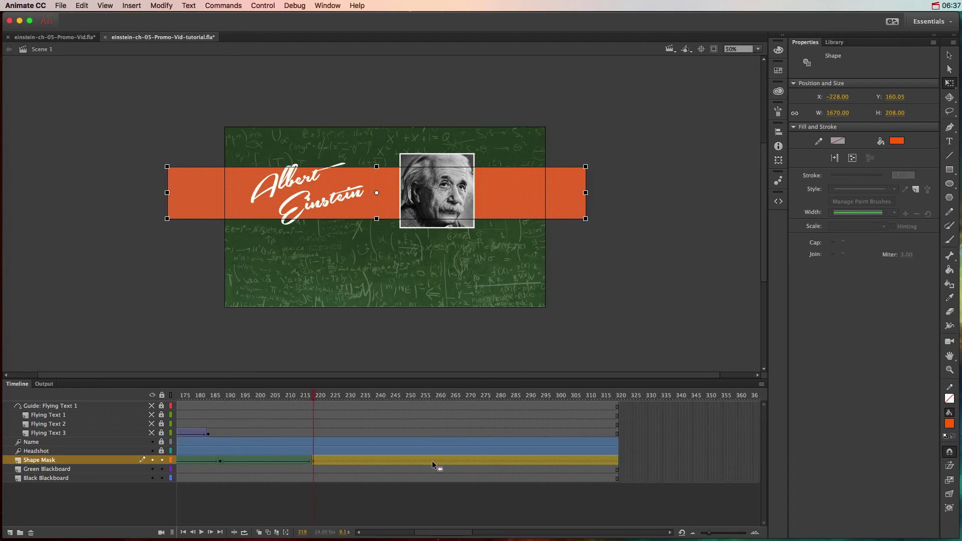
left_click(434, 460)
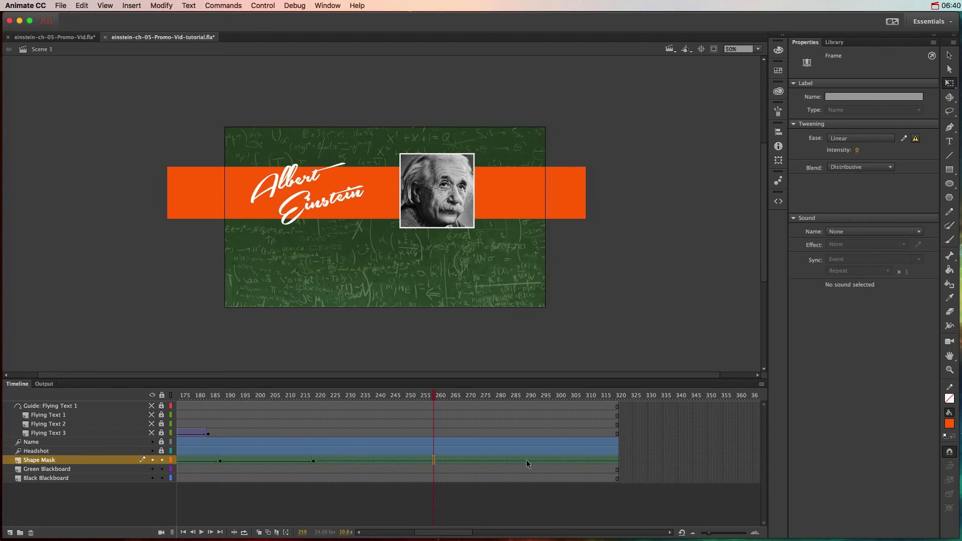
right_click(423, 460)
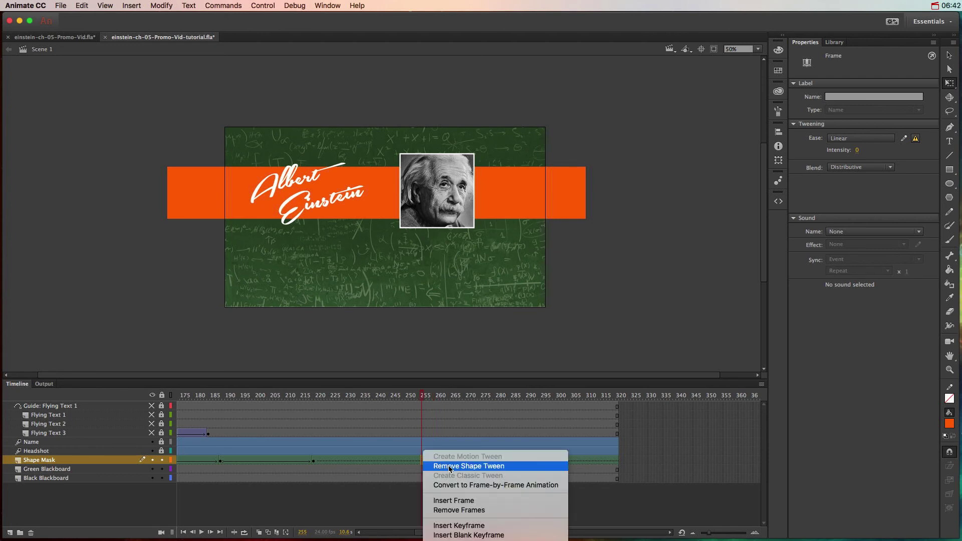
left_click(450, 467)
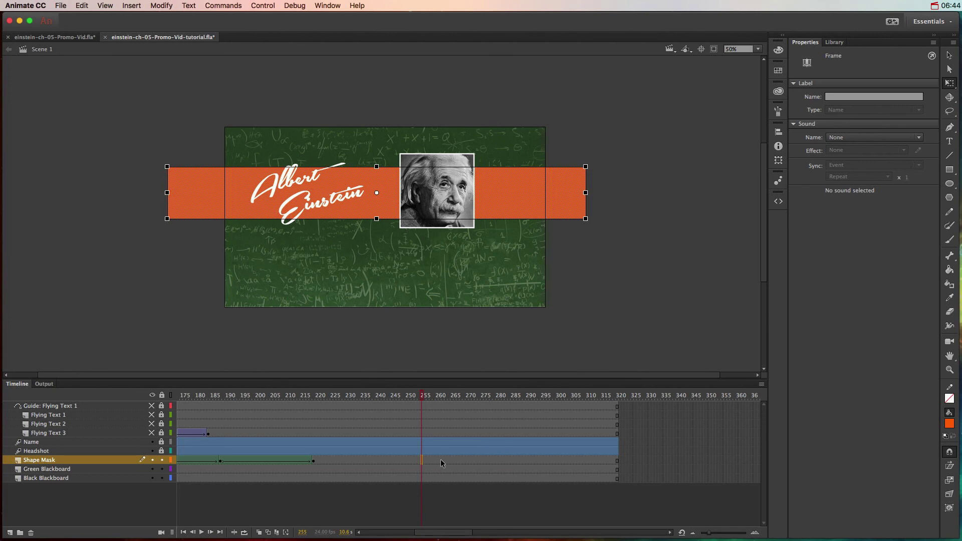
- Lock the Shape Mask, Green Blackboard and Black Blackboard layers and scrub the timeline to preview the rectangle's movement
left_click(949, 55)
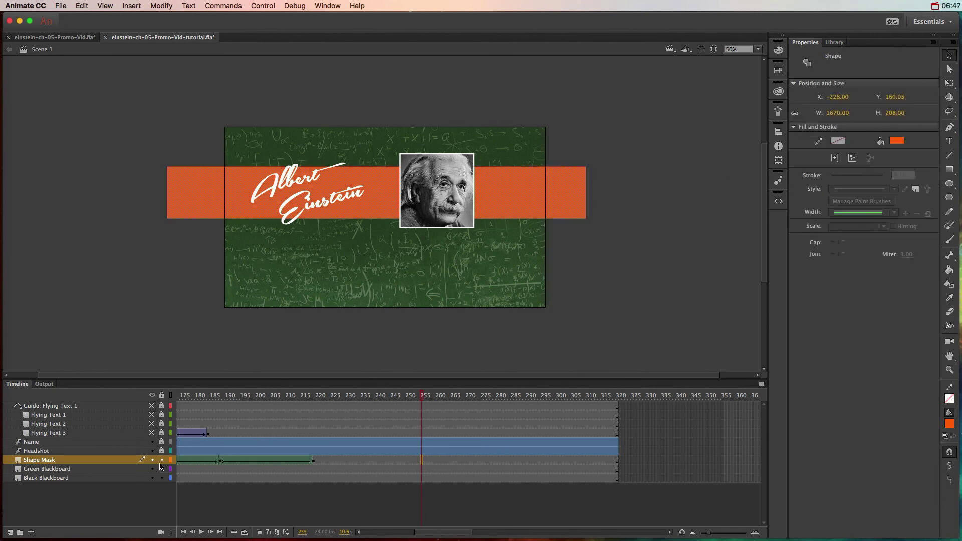
left_click_drag(162, 460, 161, 488)
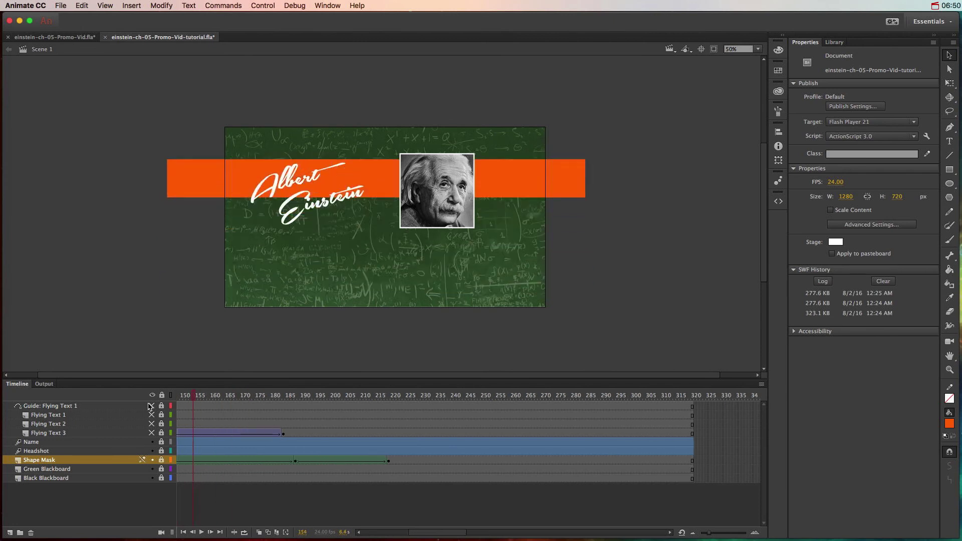
left_click_drag(201, 396, 611, 416)
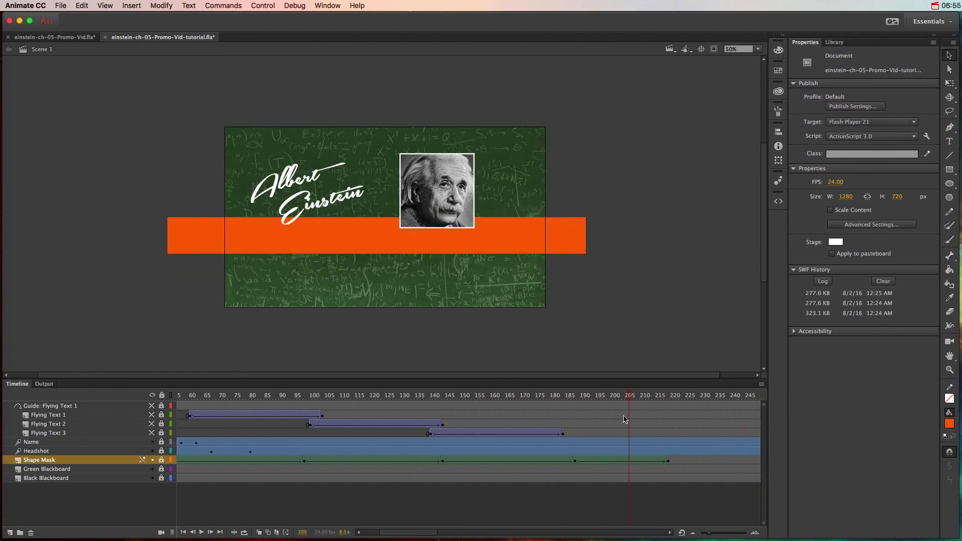
left_click_drag(625, 420, 268, 425)
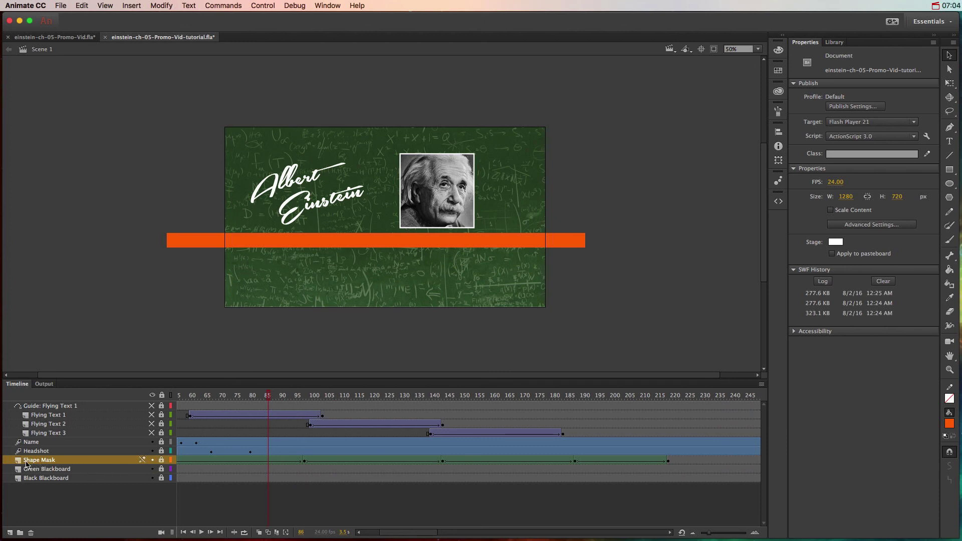
- Convert the Shape Mask layer into a mask for the Green Blackboard layer
right_click(72, 463)
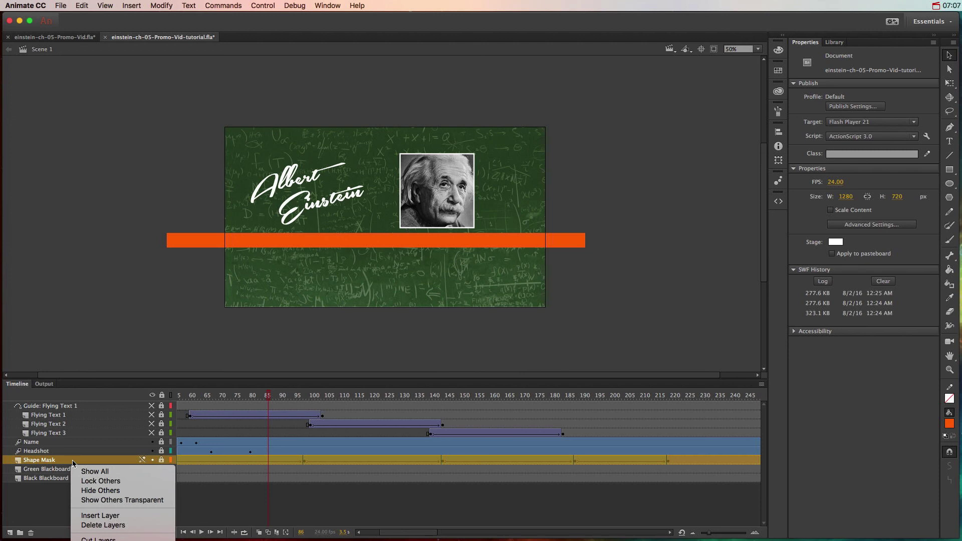
left_click(105, 462)
right_click(99, 462)
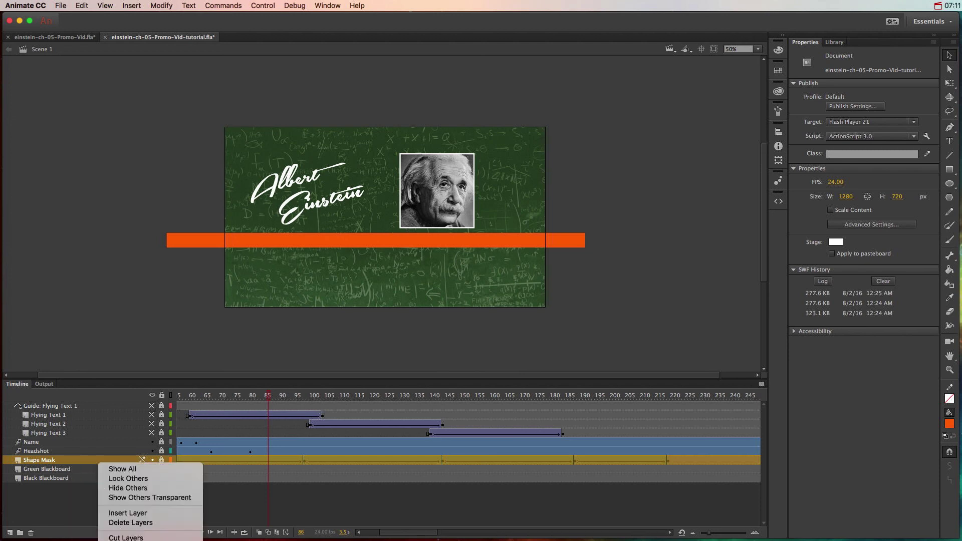
left_click(121, 540)
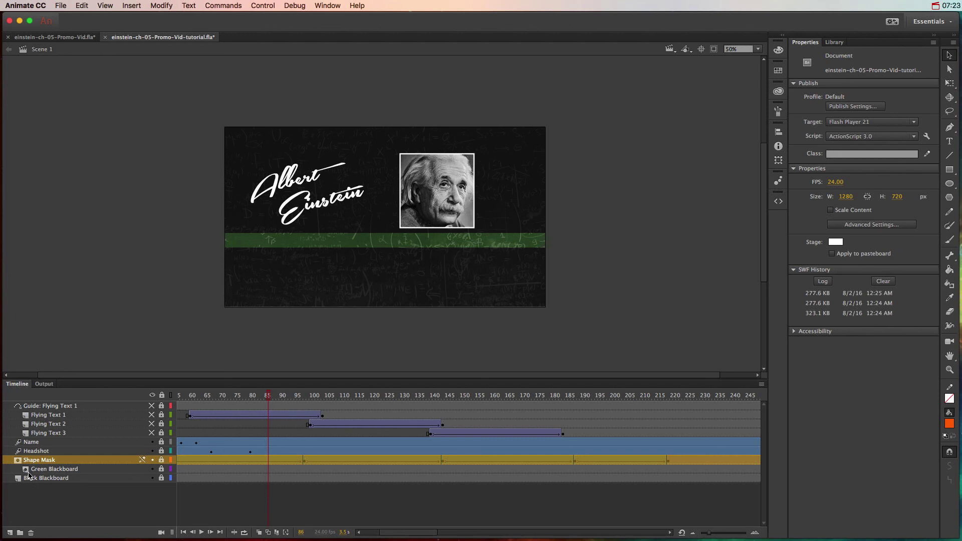
- Scrub through the timeline from the start to review the masked green blackboard band's animation
scroll(297, 456, "left", 5)
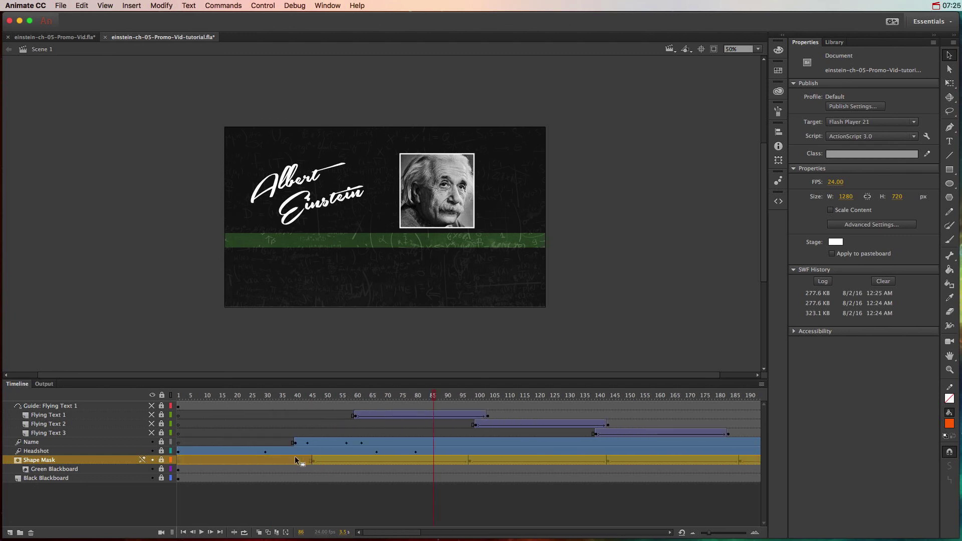
left_click_drag(415, 396, 175, 398)
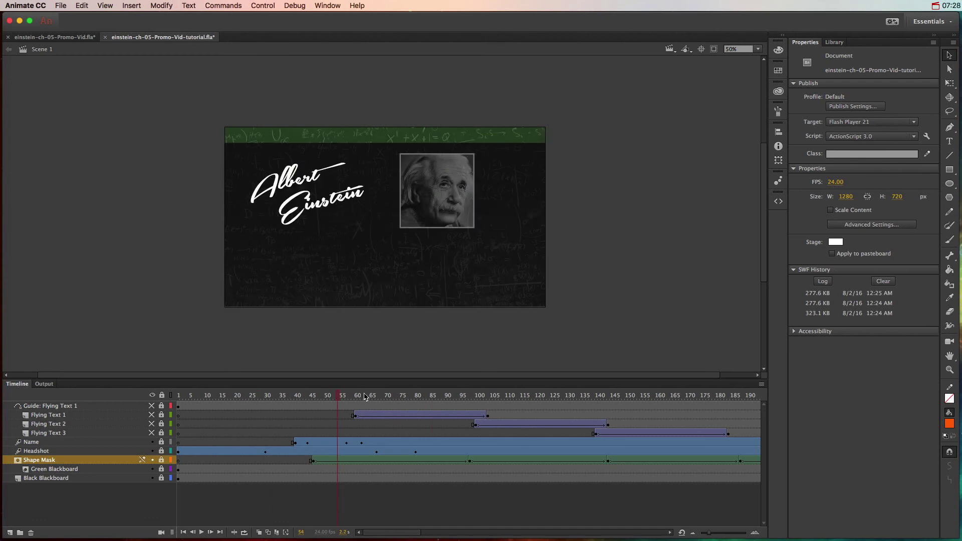
left_click_drag(366, 396, 473, 411)
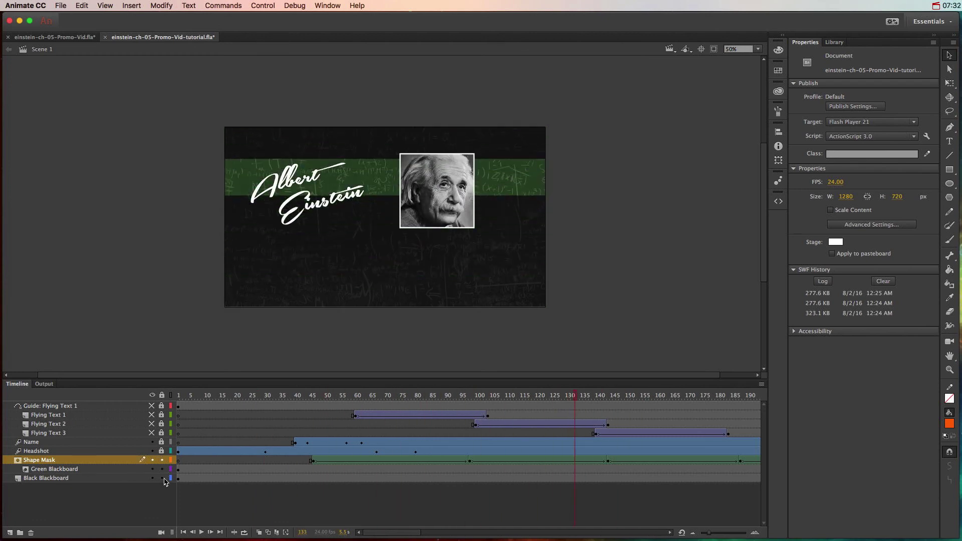
- Unlock the Shape Mask, Green Blackboard and Black Blackboard layers
left_click_drag(161, 460, 162, 478)
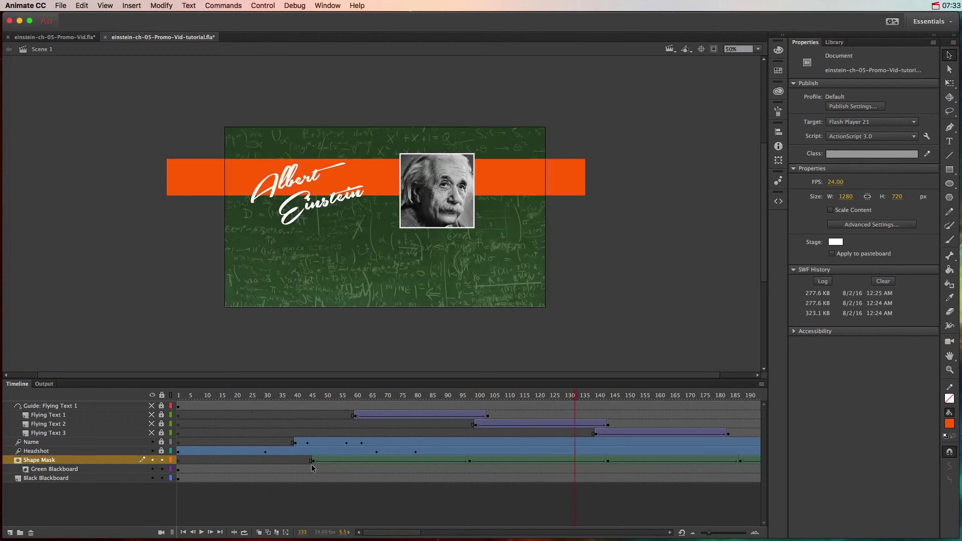